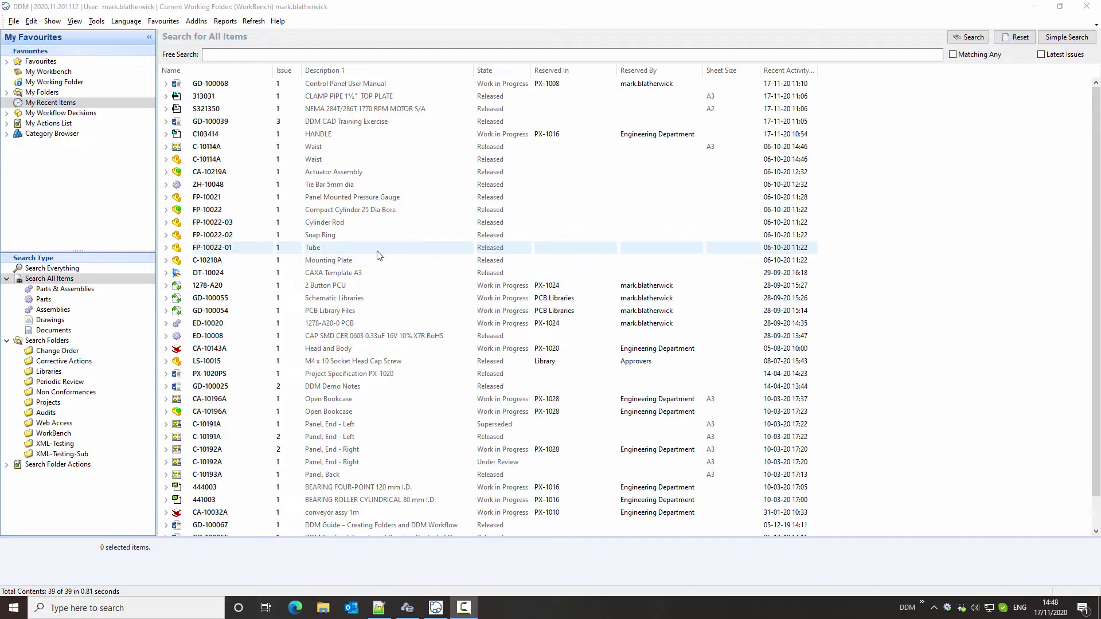
Preview the Control Panel User Manual (GD-100068) to inspect its watermark, and close the preview
{"action": "left_click", "coordinate": [339, 85]}
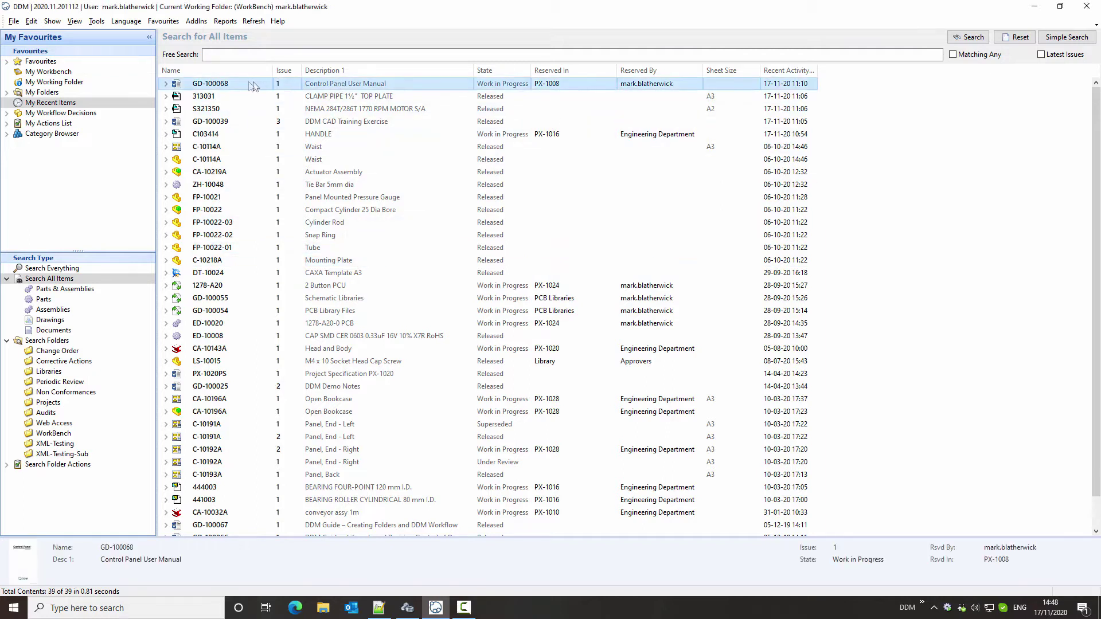
{"action": "right_click", "coordinate": [344, 85]}
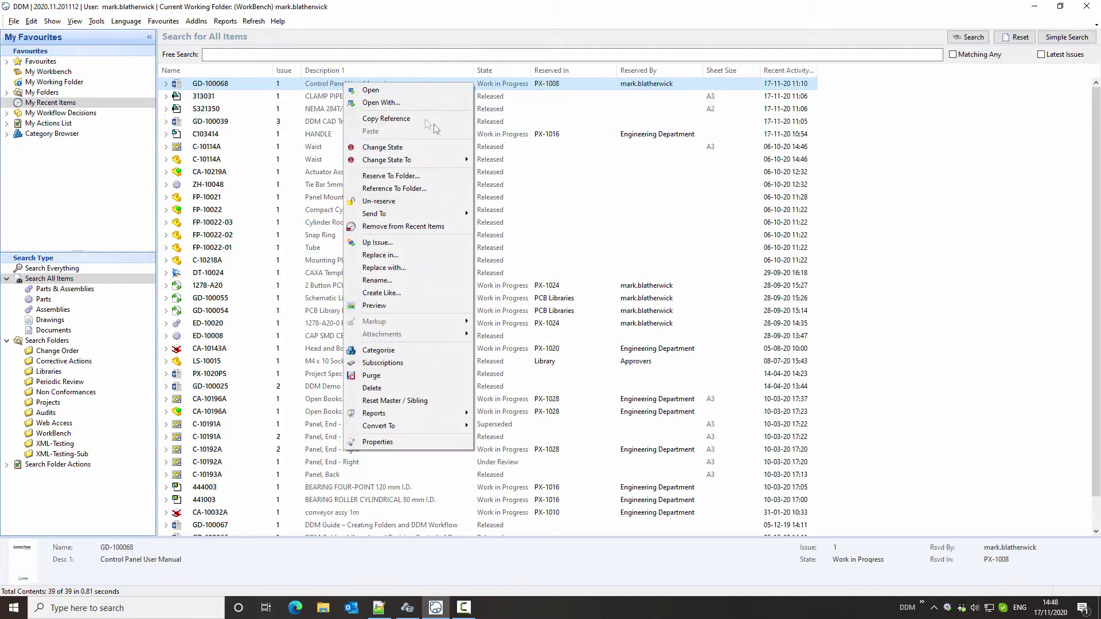
{"action": "left_click", "coordinate": [412, 308]}
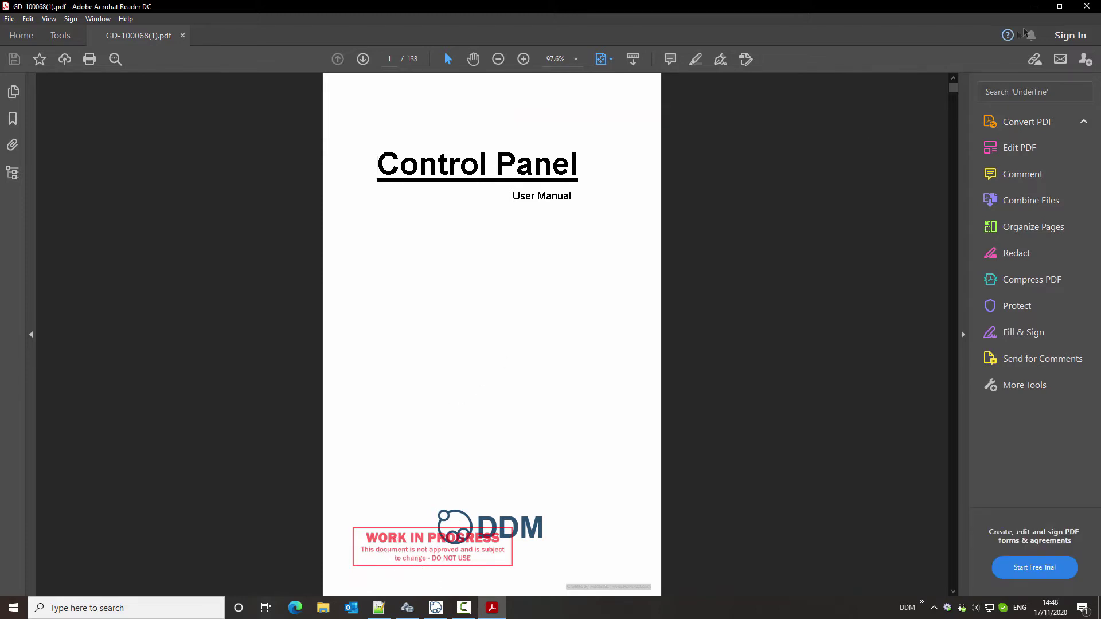
{"action": "left_click", "coordinate": [1086, 7]}
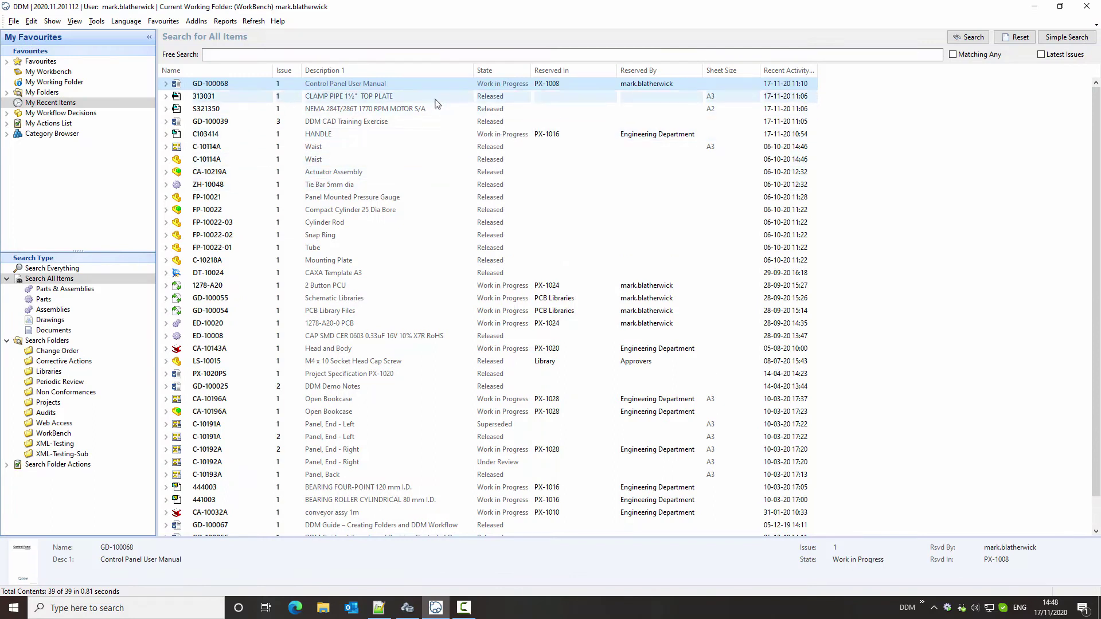
Preview drawings 313031 and S321350 together, inspect the watermark on each, and close both previews
{"action": "left_click", "coordinate": [437, 100]}
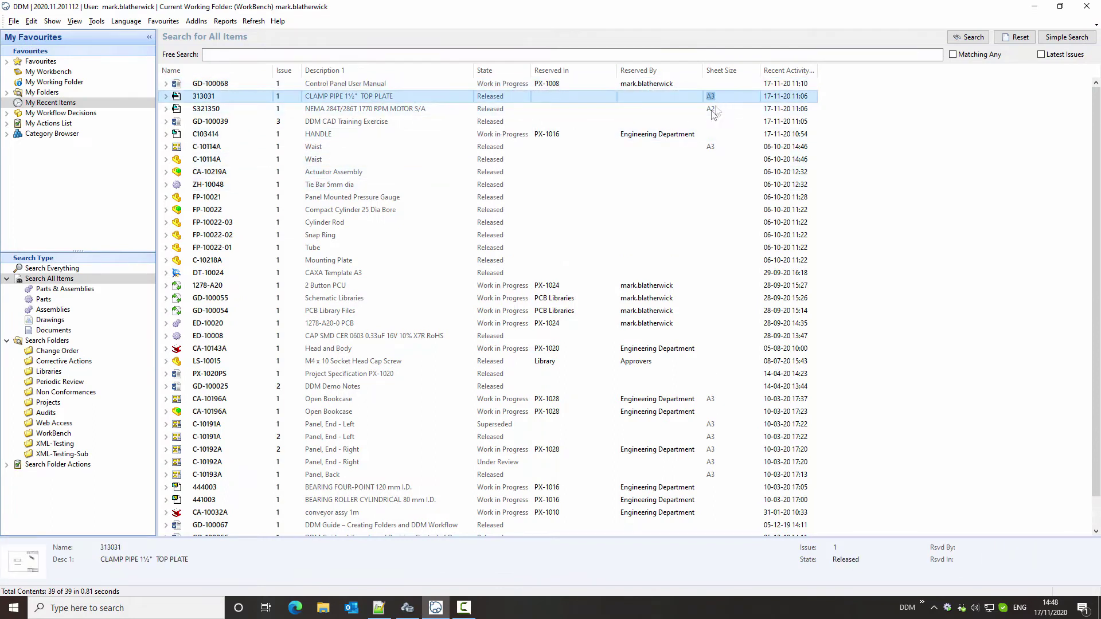
{"action": "left_click", "coordinate": [422, 111], "text": "ctrl"}
{"action": "right_click", "coordinate": [422, 113]}
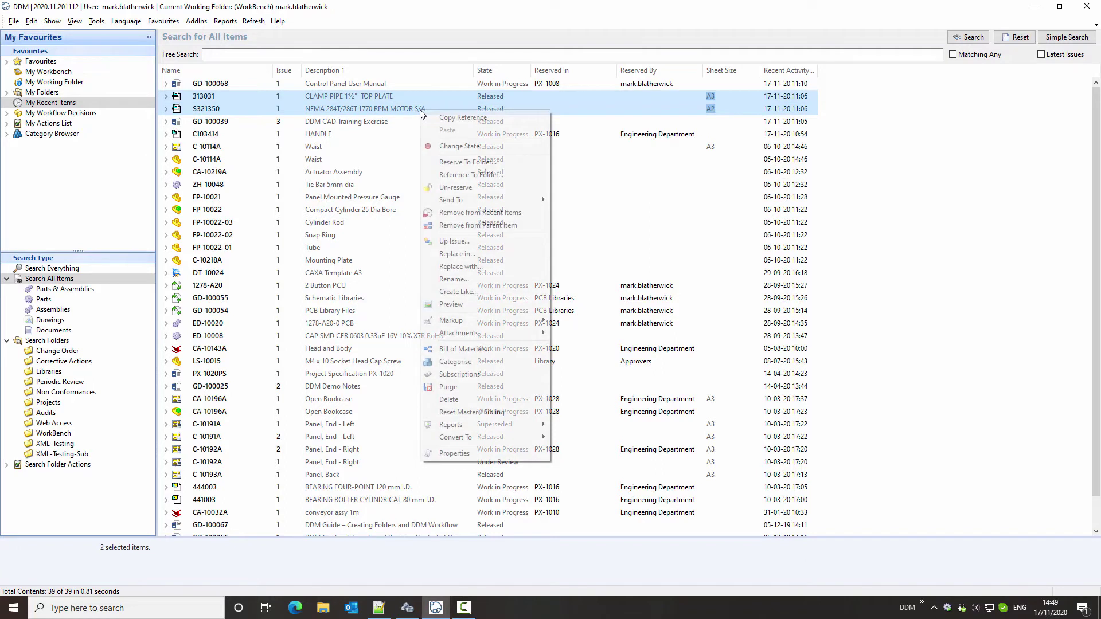
{"action": "left_click", "coordinate": [480, 304]}
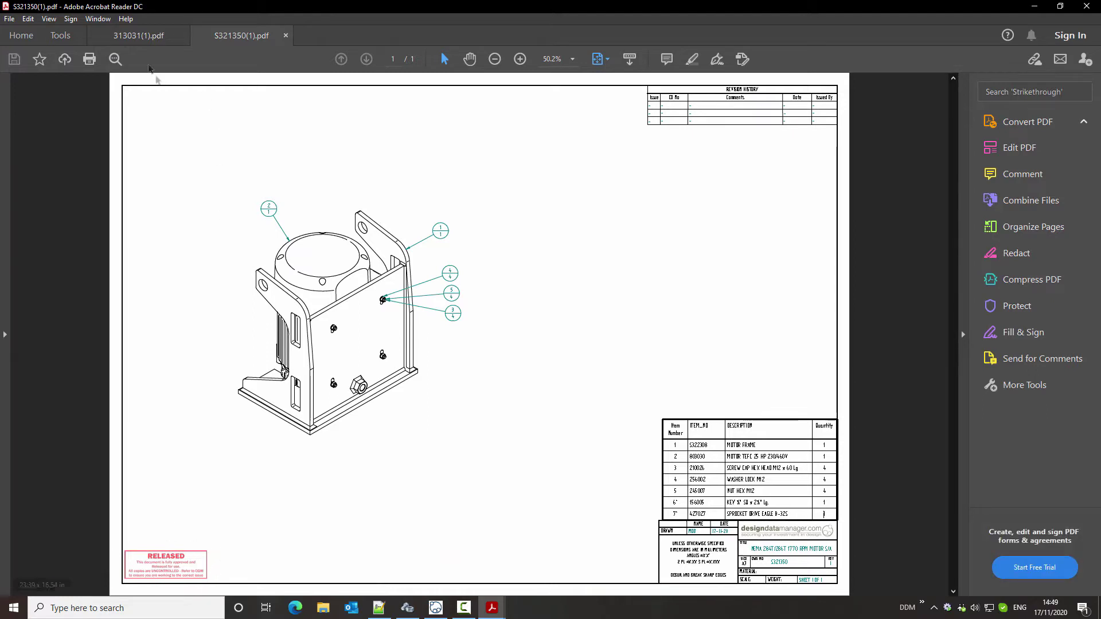
{"action": "left_click", "coordinate": [145, 37]}
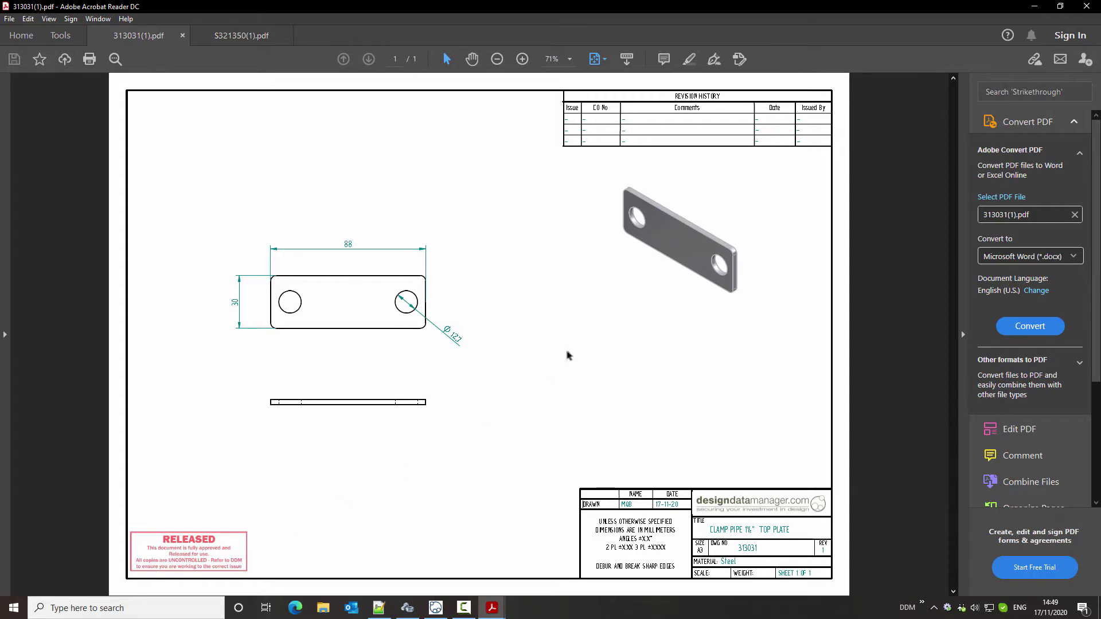
{"action": "left_click", "coordinate": [1087, 6]}
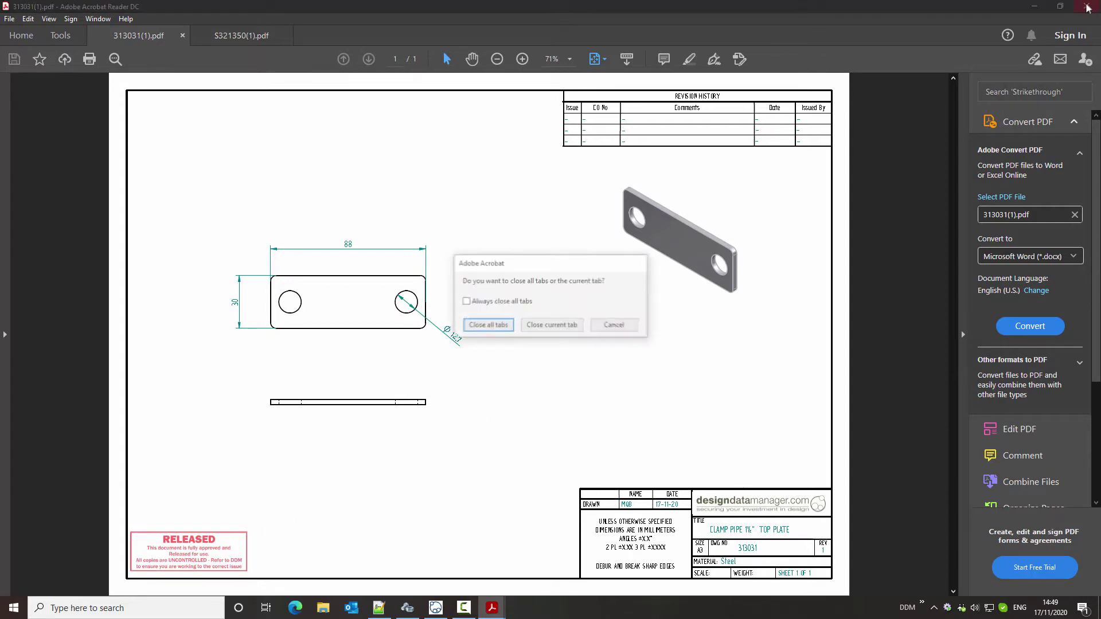
{"action": "left_click", "coordinate": [558, 327]}
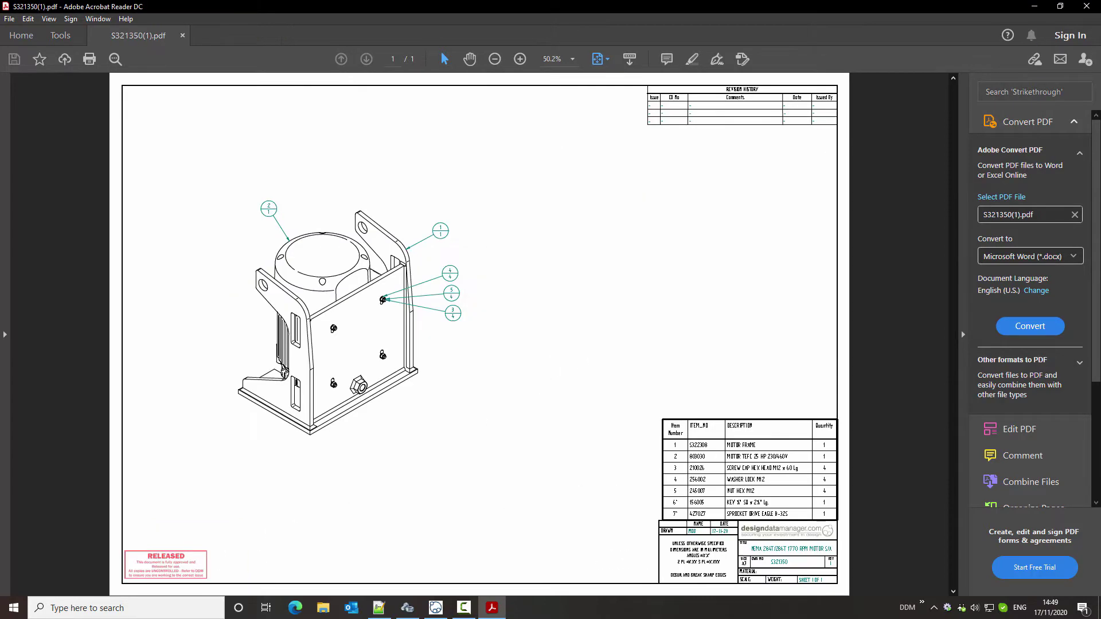
{"action": "left_click", "coordinate": [1087, 7]}
Switch to DDM Administration and open the system's PDF watermark list
{"action": "left_click", "coordinate": [407, 607]}
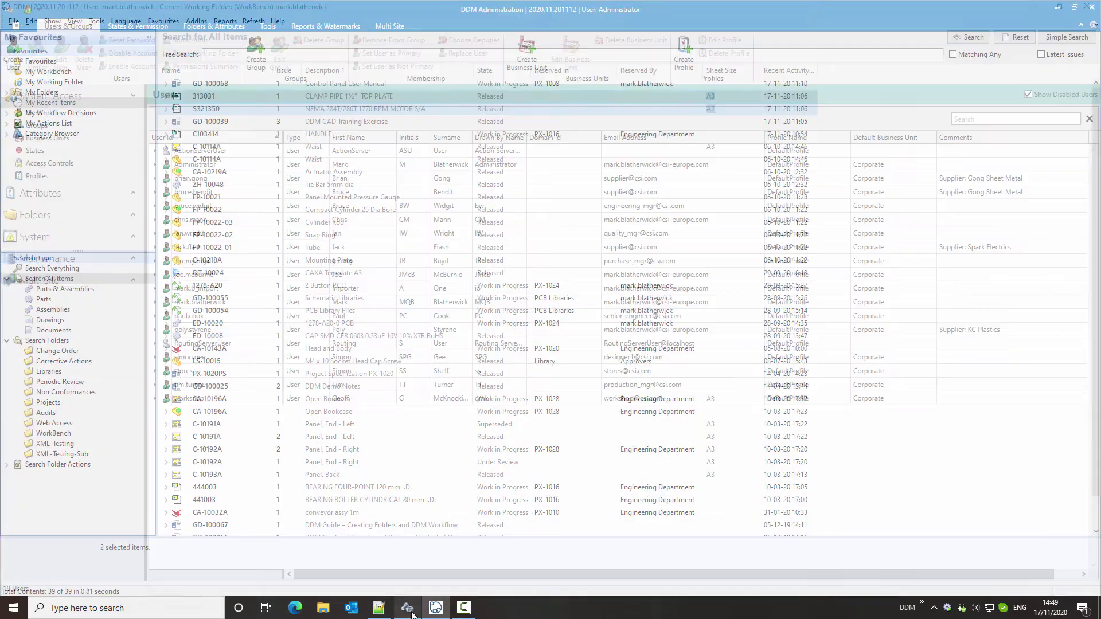
{"action": "left_click", "coordinate": [133, 237]}
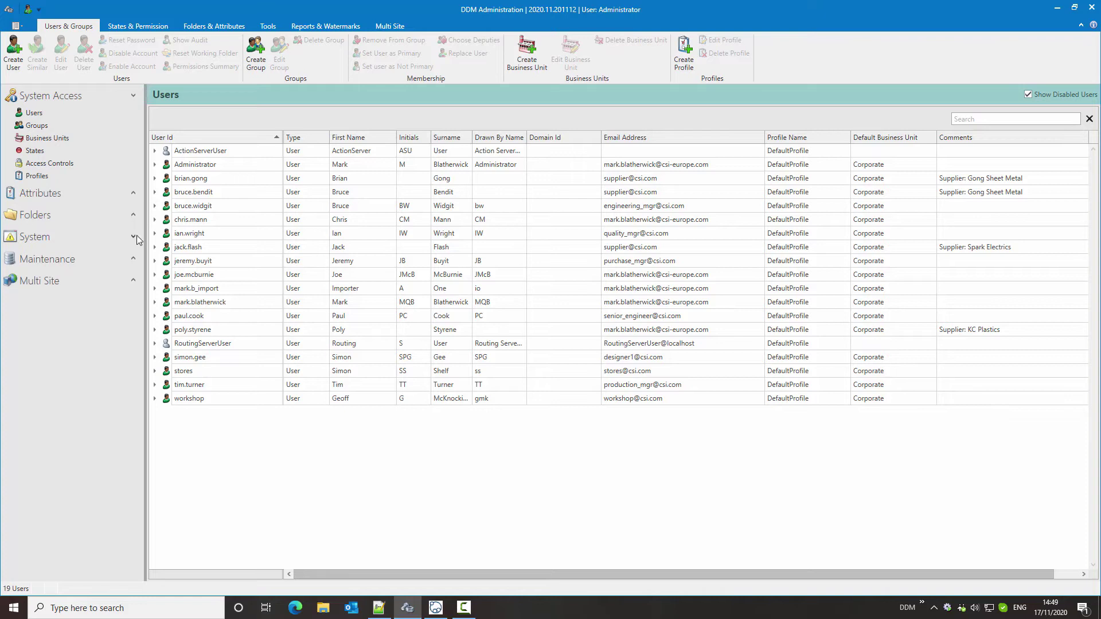
{"action": "left_click", "coordinate": [86, 292]}
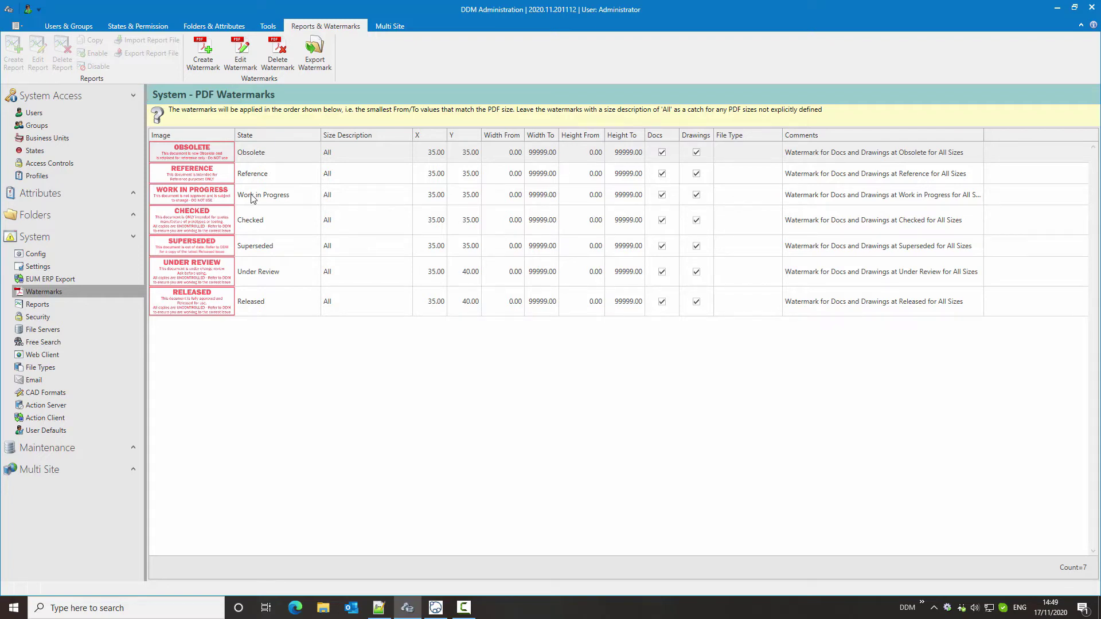
Edit the Work in Progress watermark so that it is not used for documents, and confirm the change
{"action": "left_click", "coordinate": [201, 192]}
{"action": "left_click", "coordinate": [238, 191]}
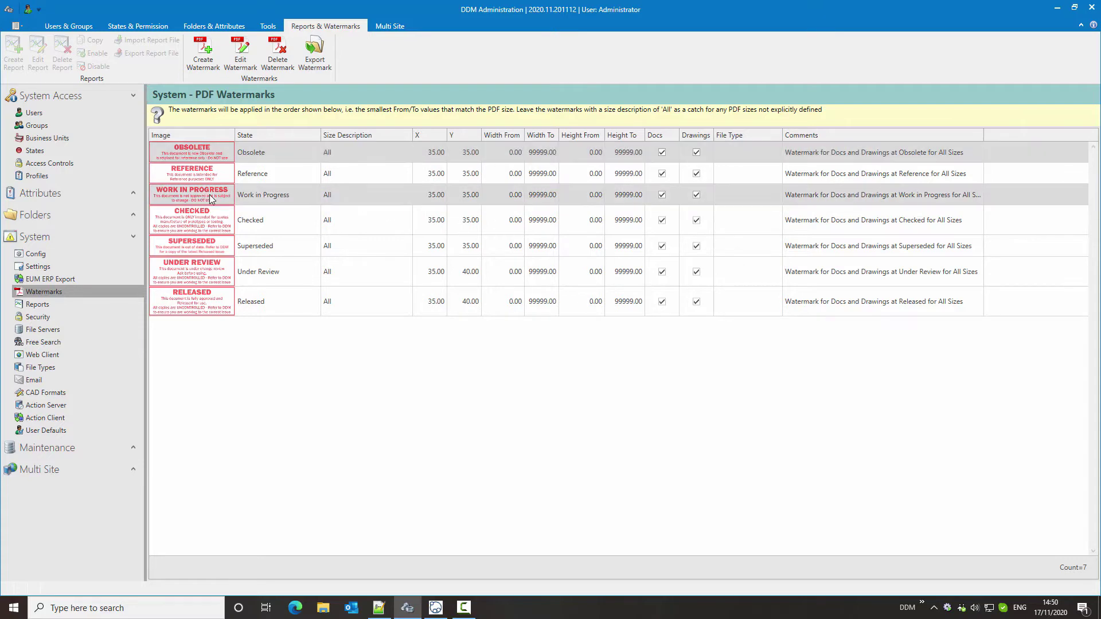
{"action": "right_click", "coordinate": [211, 197]}
{"action": "left_click", "coordinate": [252, 213]}
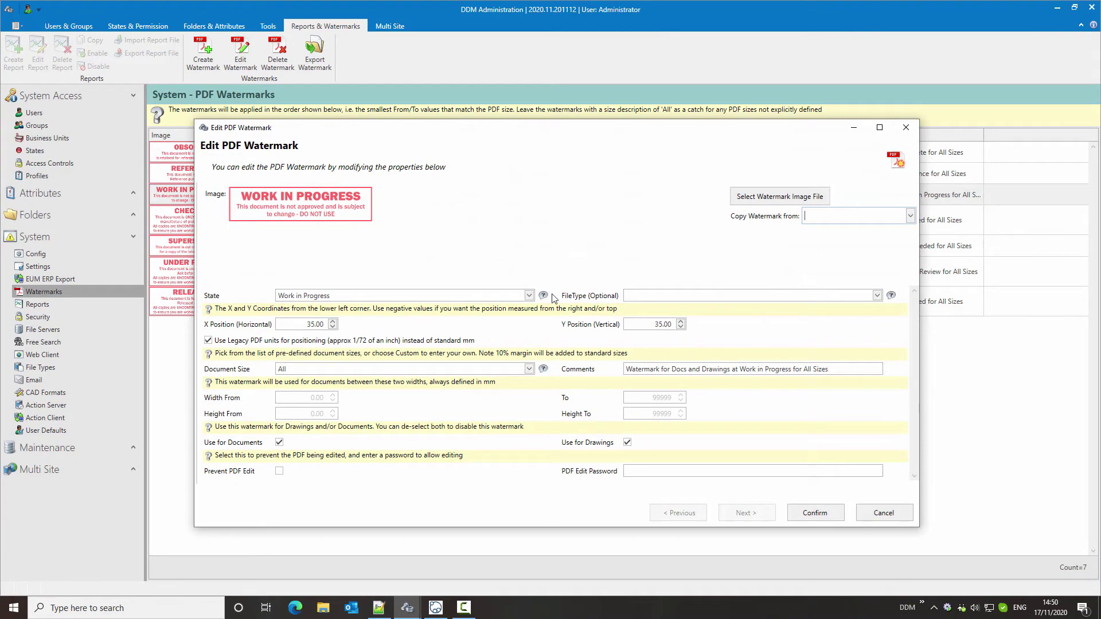
{"action": "left_click", "coordinate": [279, 442]}
{"action": "left_click", "coordinate": [818, 513]}
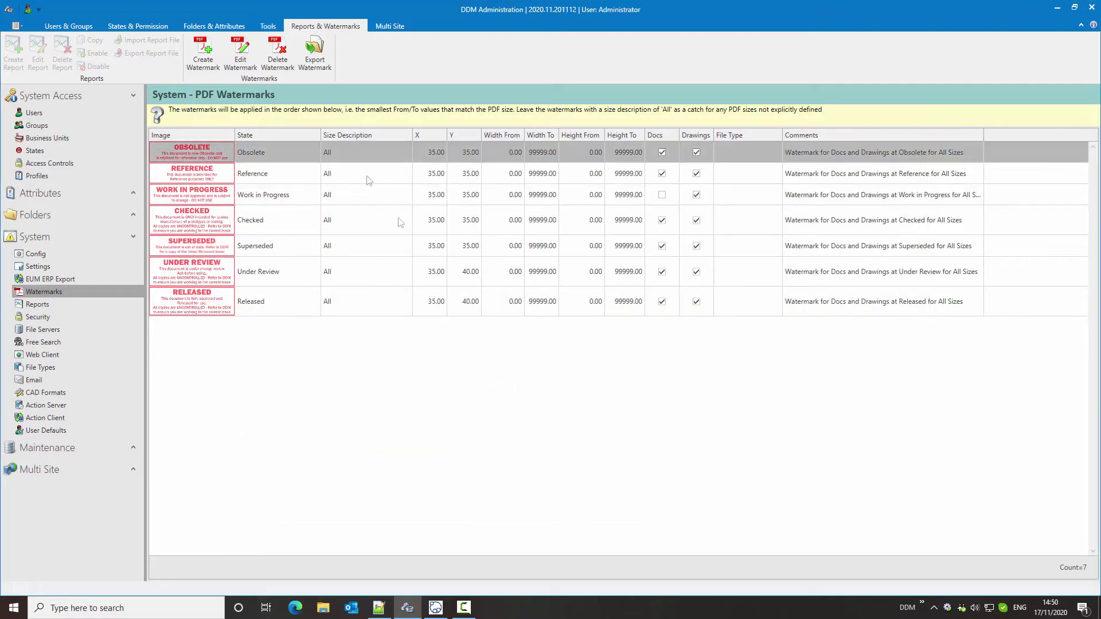
Start a new PDF watermark with the DocDraft30.png image and assign it to the Work in Progress state
{"action": "left_click", "coordinate": [209, 54]}
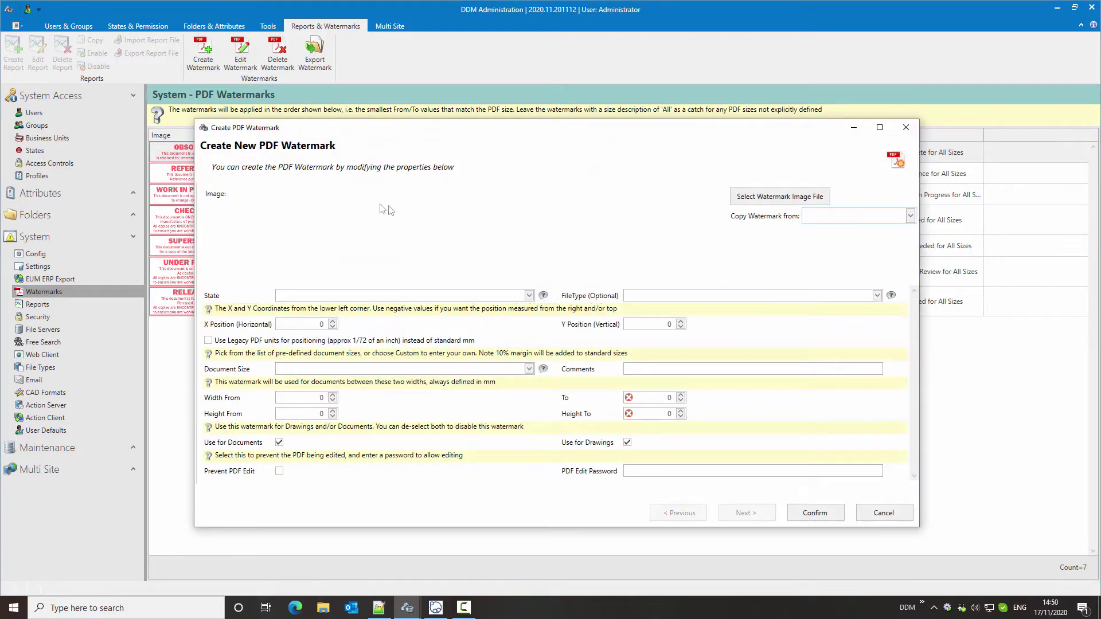
{"action": "left_click", "coordinate": [780, 197]}
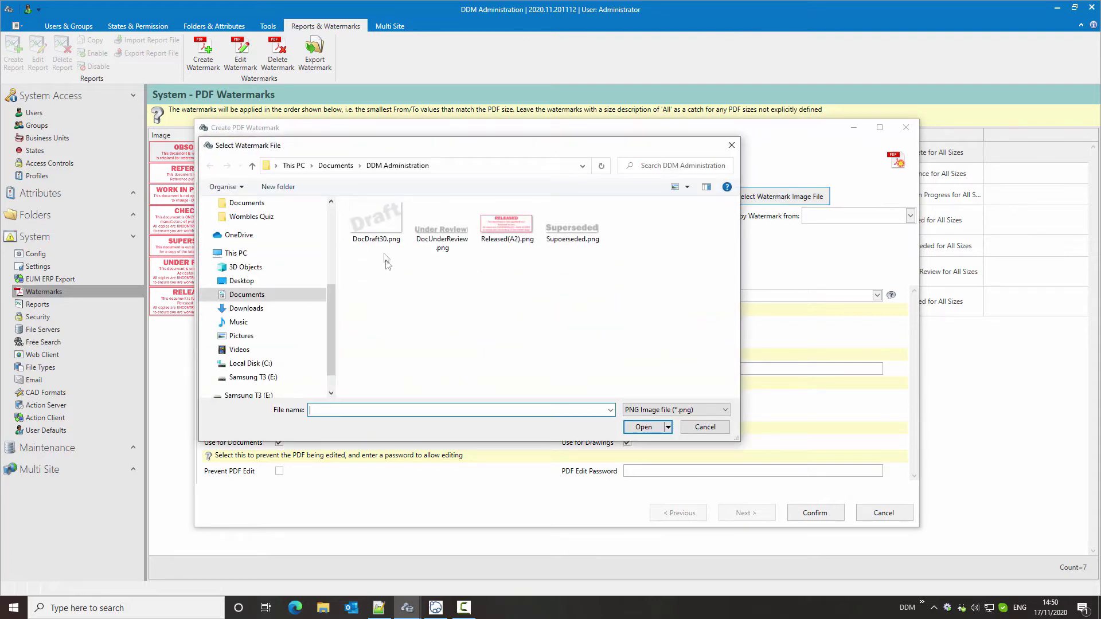
{"action": "left_click", "coordinate": [384, 227]}
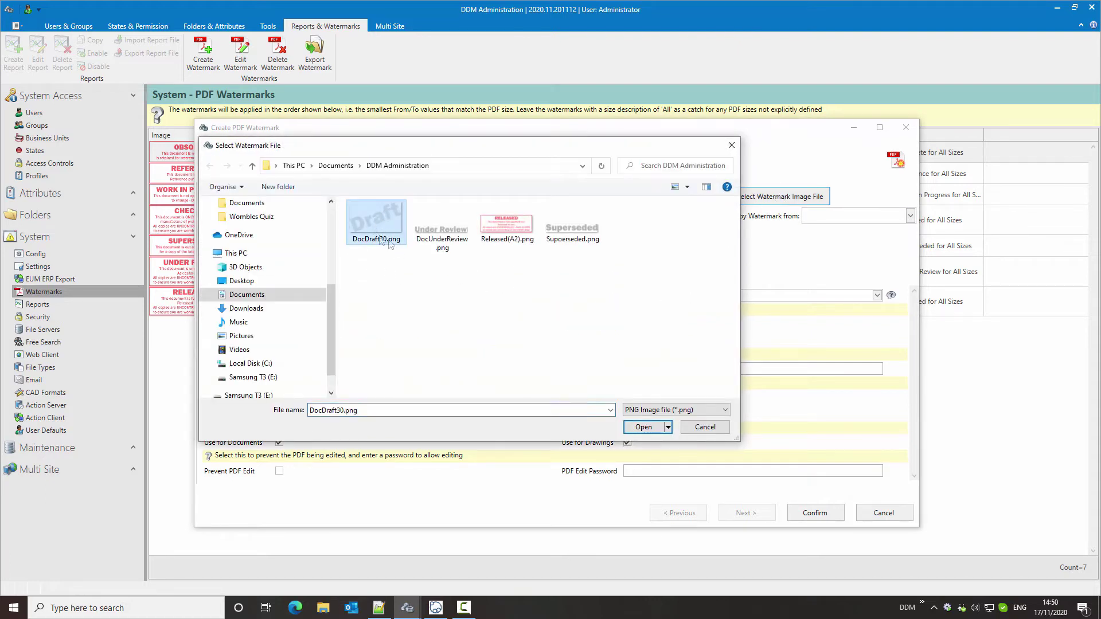
{"action": "left_click", "coordinate": [644, 426]}
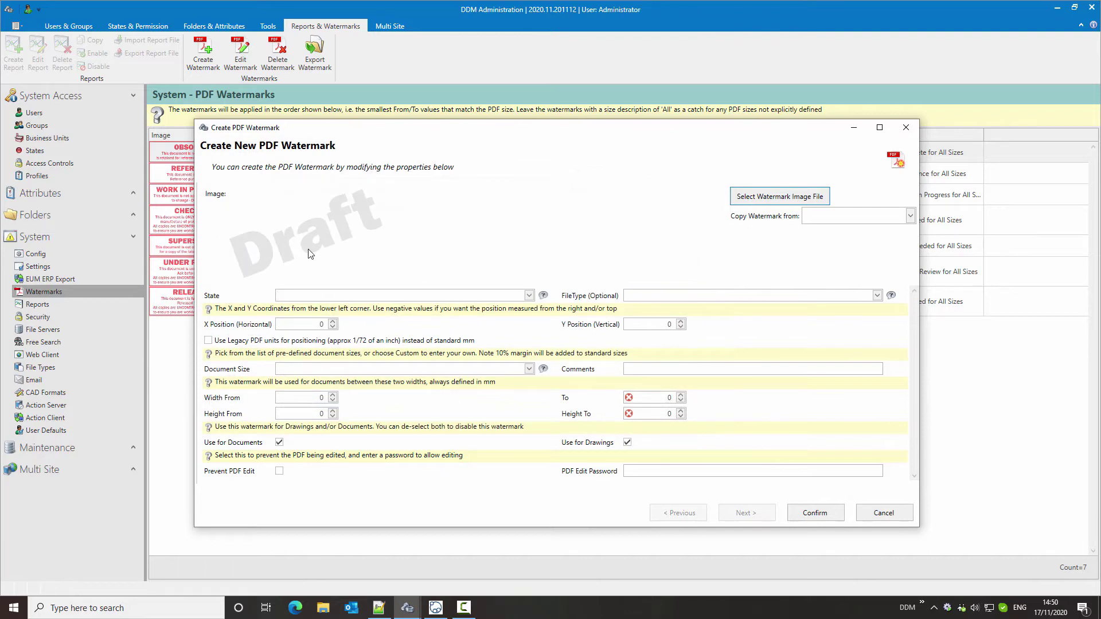
{"action": "left_click", "coordinate": [529, 296]}
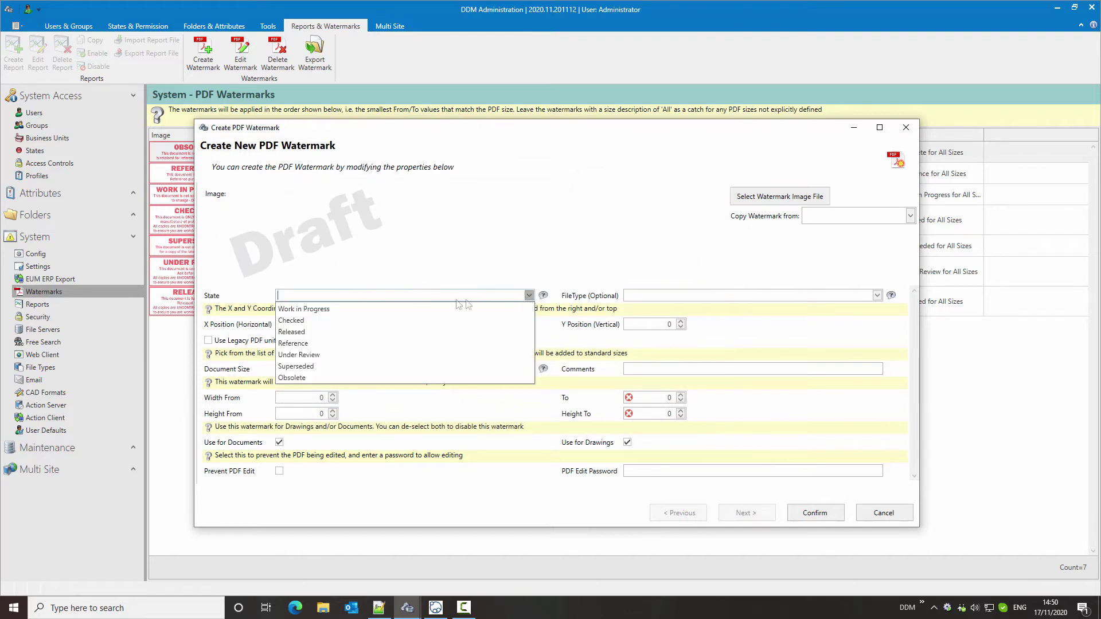
{"action": "left_click", "coordinate": [327, 310]}
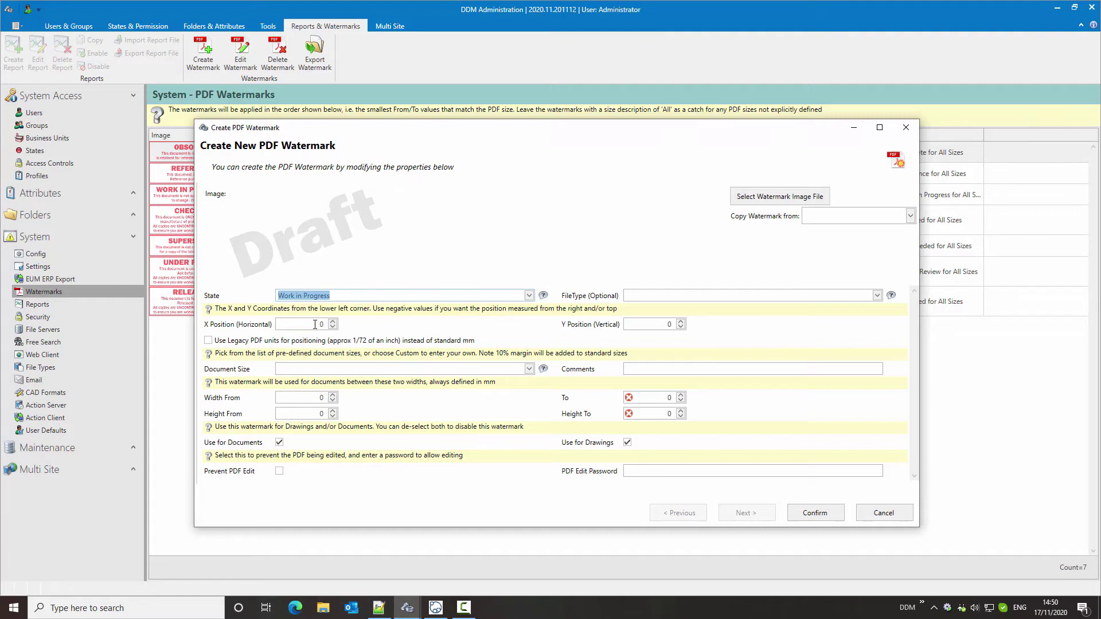
Position the new watermark at X 25 and Y 100 and set its document size to All
{"action": "left_click", "coordinate": [315, 325]}
{"action": "type", "text": "."}
{"action": "key", "text": "BackSpace"}
{"action": "key", "text": "BackSpace"}
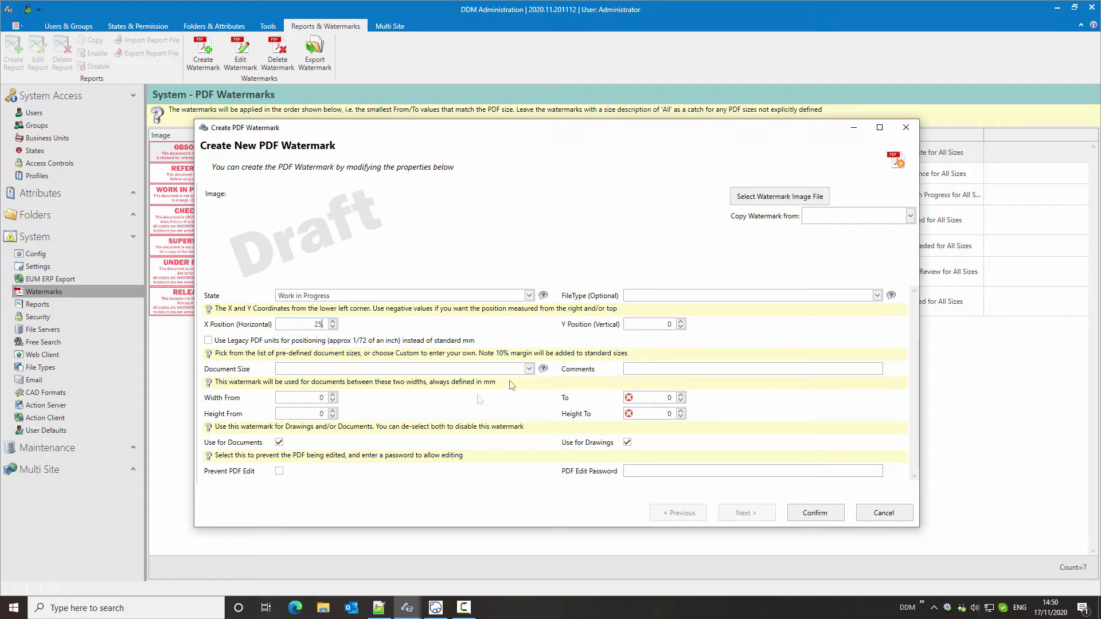
{"action": "left_click", "coordinate": [661, 325]}
{"action": "left_click", "coordinate": [320, 371]}
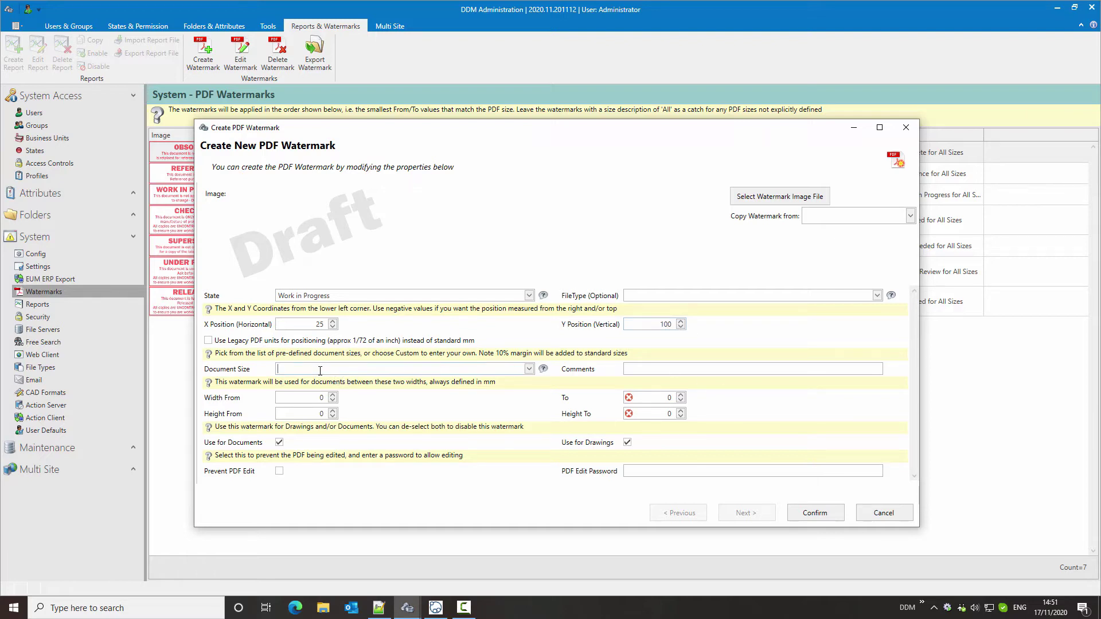
{"action": "left_click", "coordinate": [529, 368]}
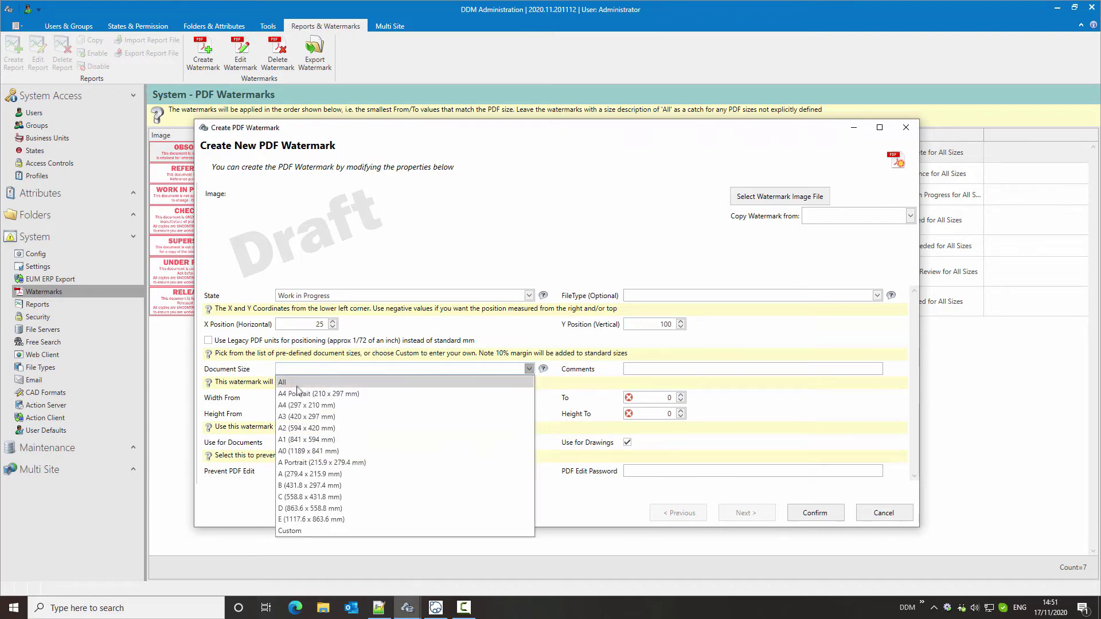
{"action": "left_click", "coordinate": [335, 382]}
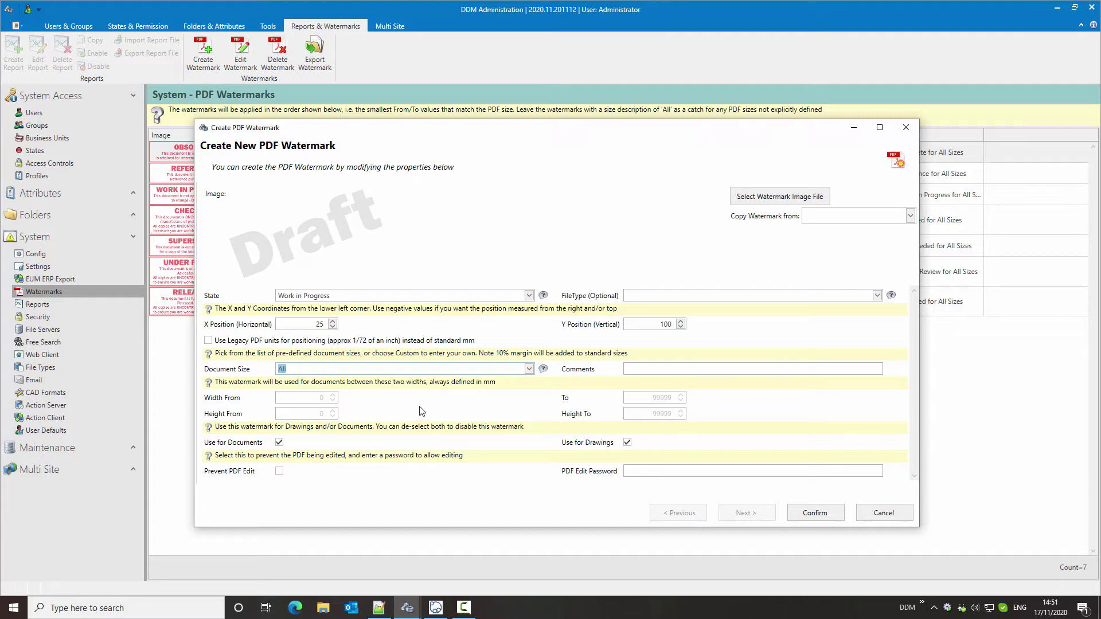
Add the comment "Watermark for ALL Work in Progress Documents", disable use for drawings, and create the watermark
{"action": "left_click", "coordinate": [657, 369]}
{"action": "type", "text": "Watermark for ALL Work in Progress Documents"}
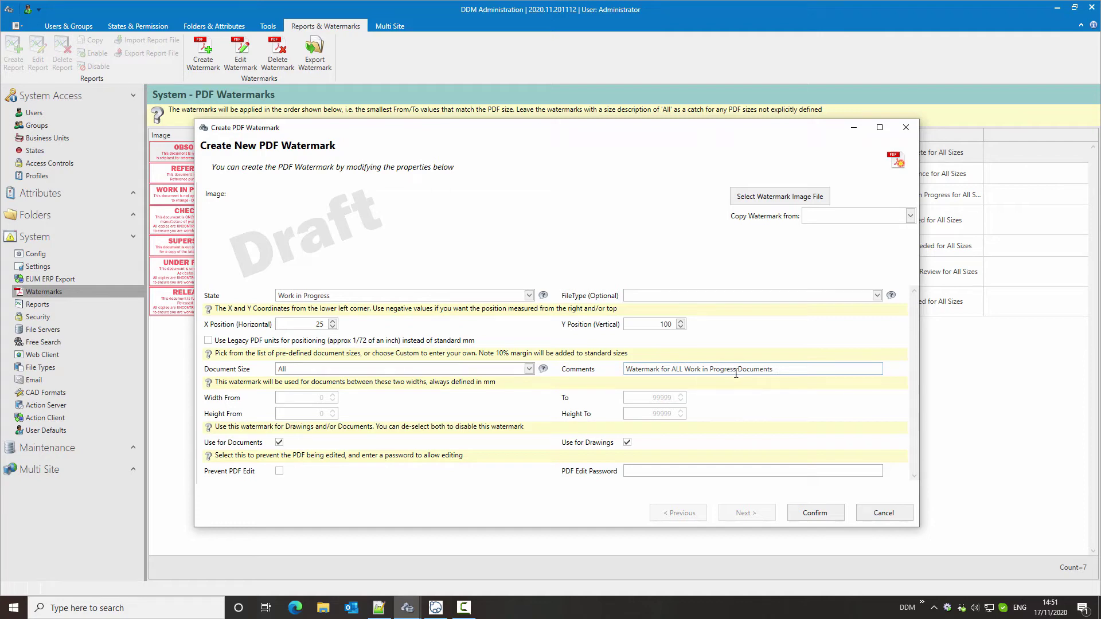
{"action": "left_click", "coordinate": [627, 443]}
{"action": "left_click", "coordinate": [809, 516]}
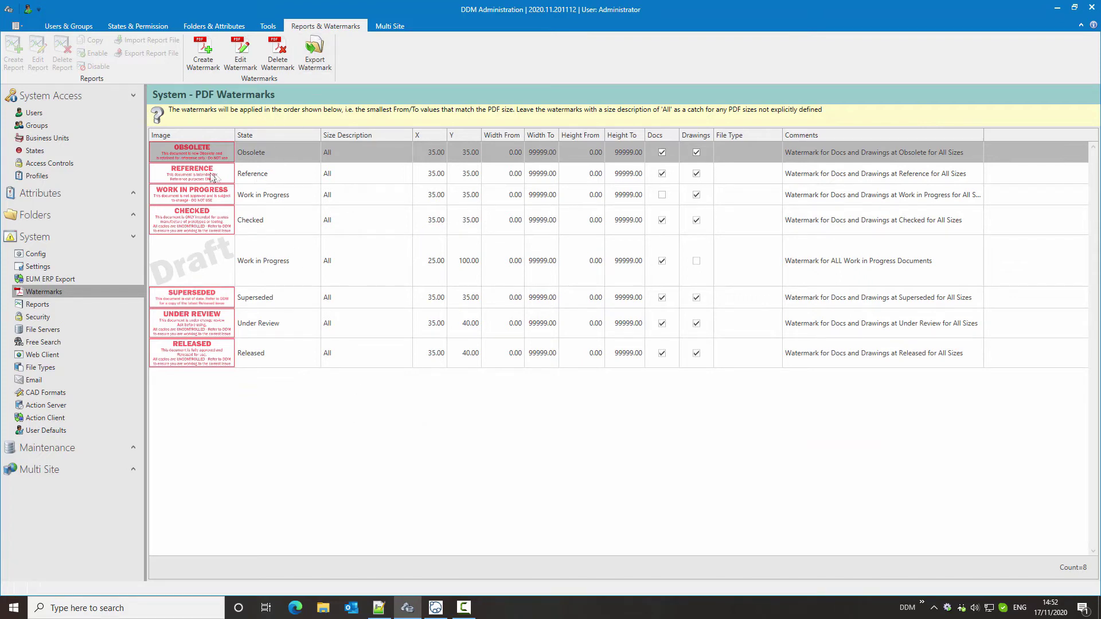
Start exporting the Reference watermark as a PNG image file, and cancel the save
{"action": "left_click", "coordinate": [210, 176]}
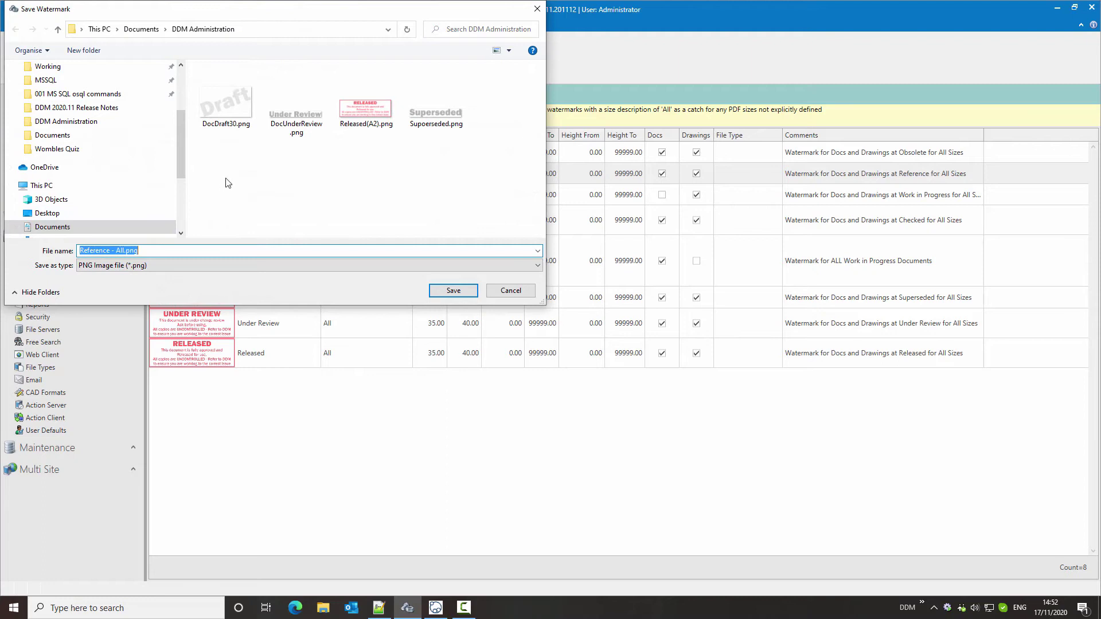
{"action": "left_click", "coordinate": [507, 291]}
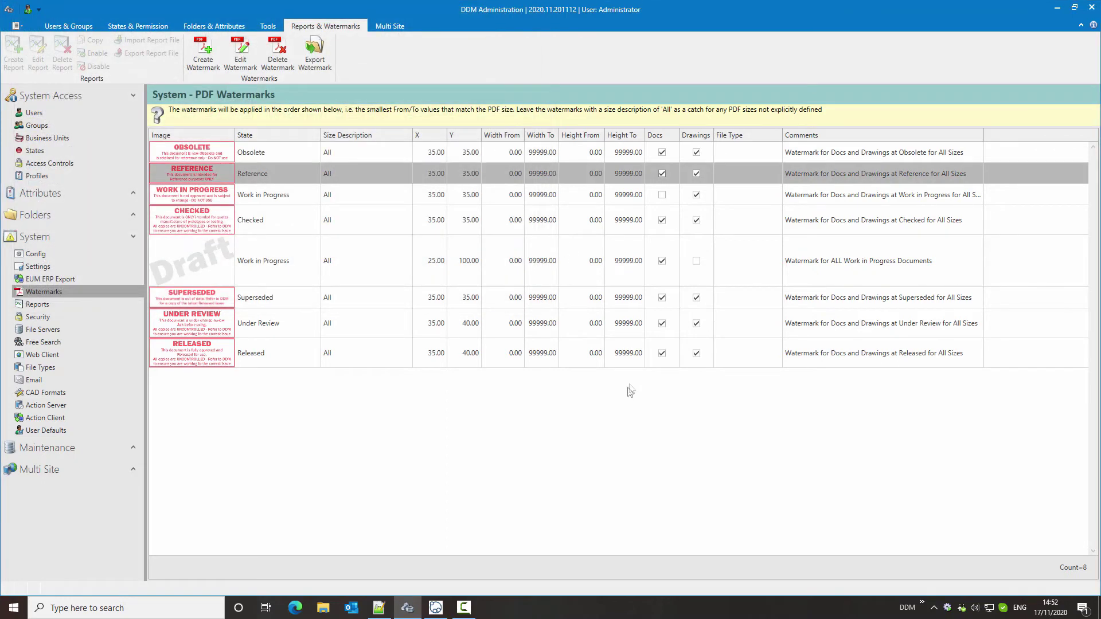
Switch back to DDM, preview the Control Panel User Manual (GD-100068), and inspect the watermark on its first two pages
{"action": "left_click", "coordinate": [435, 607]}
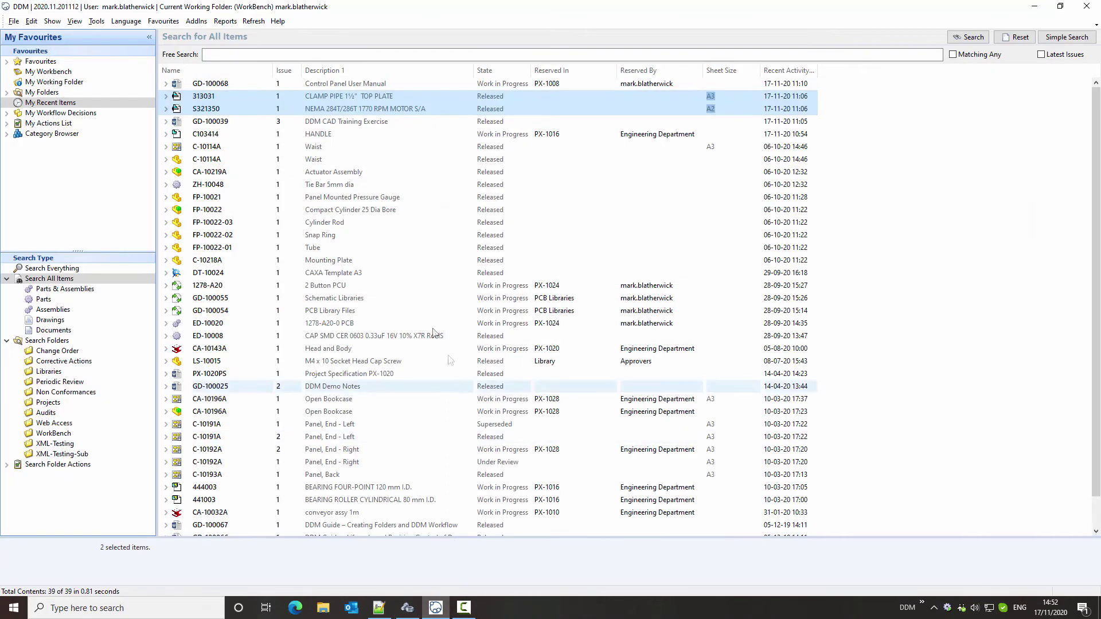
{"action": "left_click", "coordinate": [409, 185]}
{"action": "left_click", "coordinate": [352, 84]}
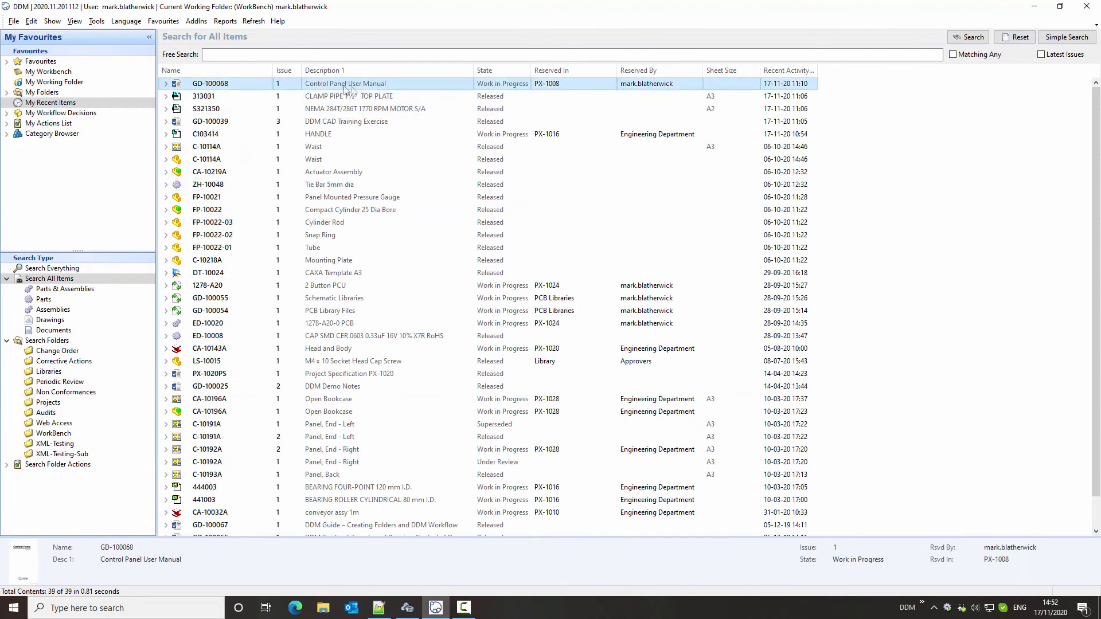
{"action": "right_click", "coordinate": [375, 84]}
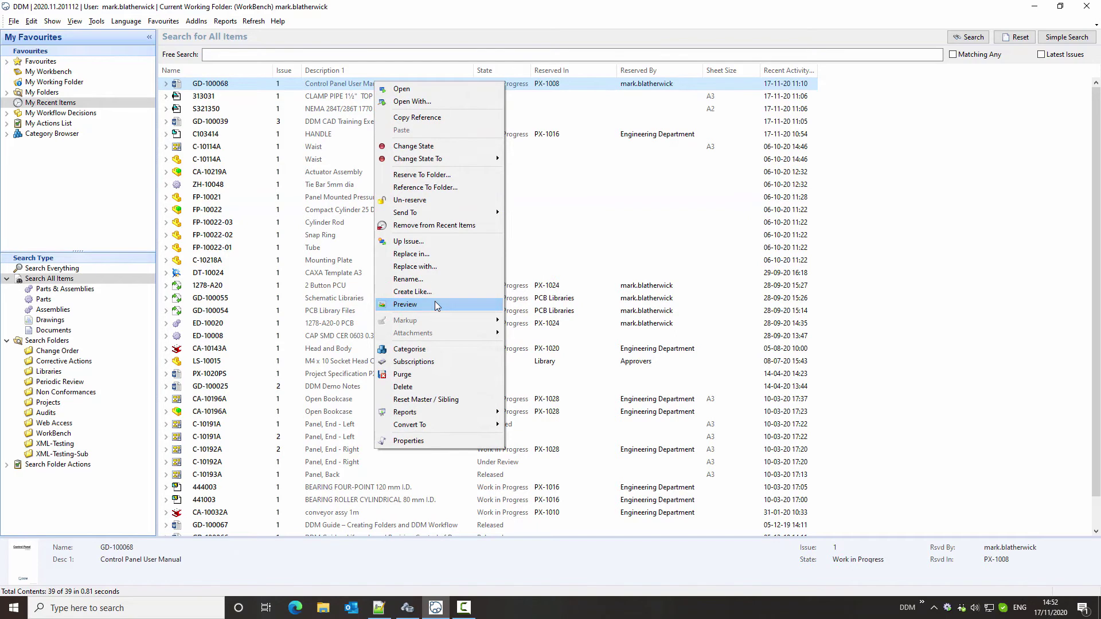
{"action": "left_click", "coordinate": [468, 303]}
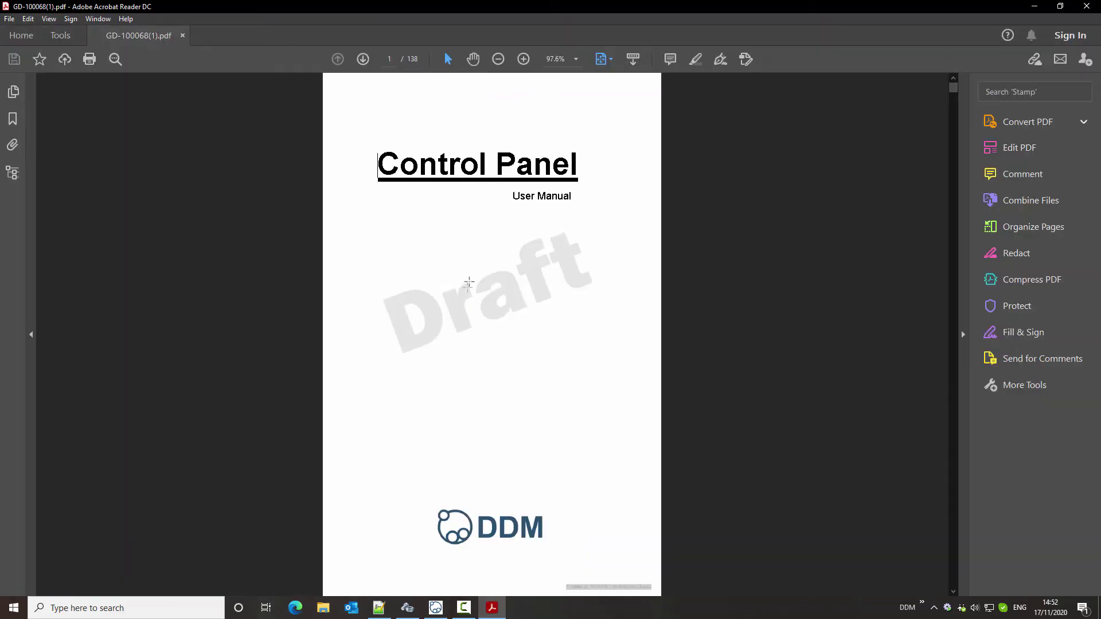
{"action": "left_click", "coordinate": [363, 59]}
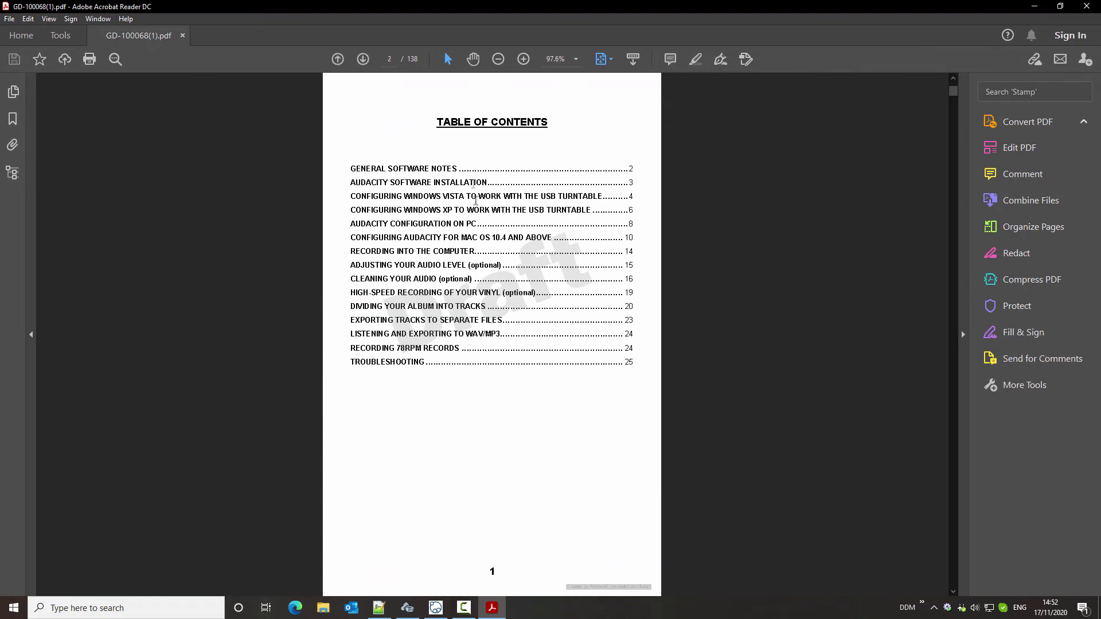
Inspect the watermark on the manual's third page and close the PDF preview
{"action": "left_click", "coordinate": [362, 63]}
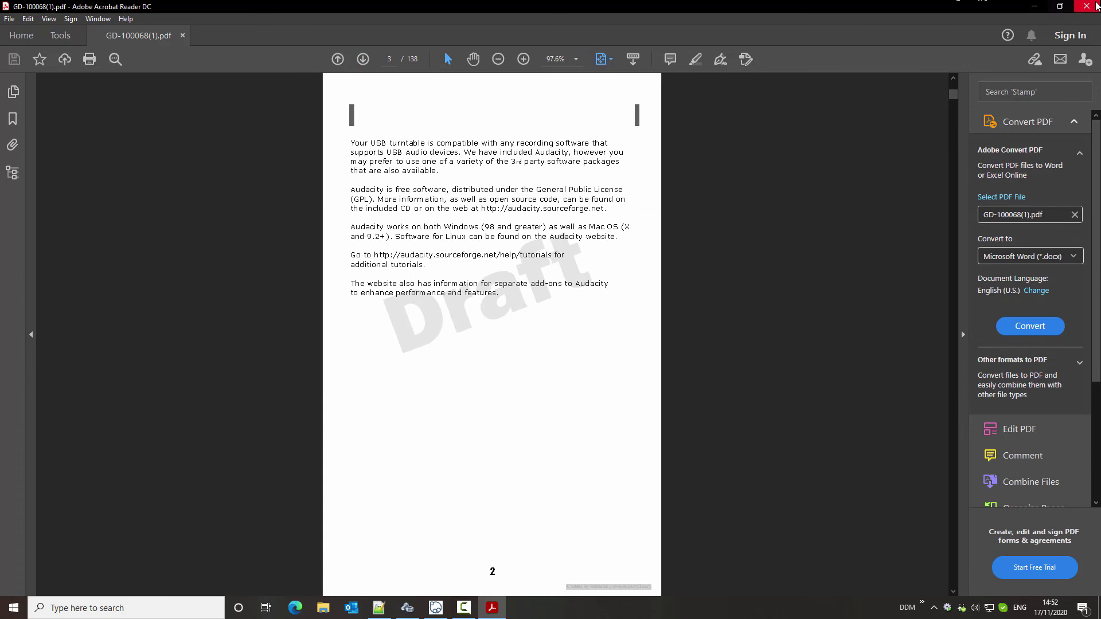
{"action": "left_click", "coordinate": [1087, 6]}
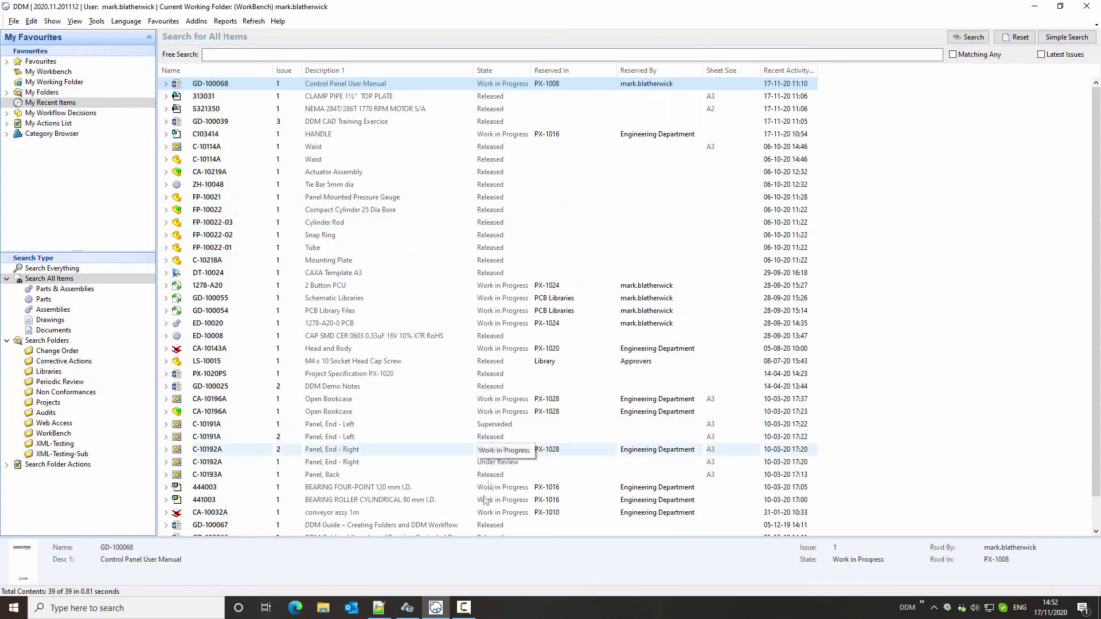
Switch to DDM Administration, restrict the Released watermark to document size A3 (420 x 297 mm), and disable its use for documents
{"action": "left_click", "coordinate": [408, 608]}
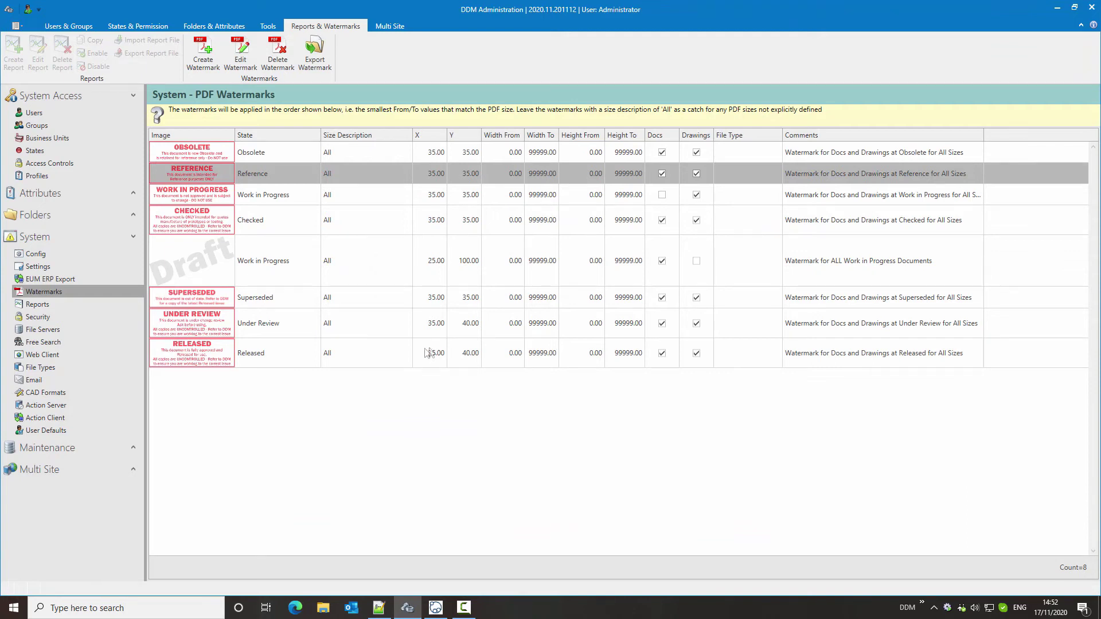
{"action": "left_click", "coordinate": [198, 360]}
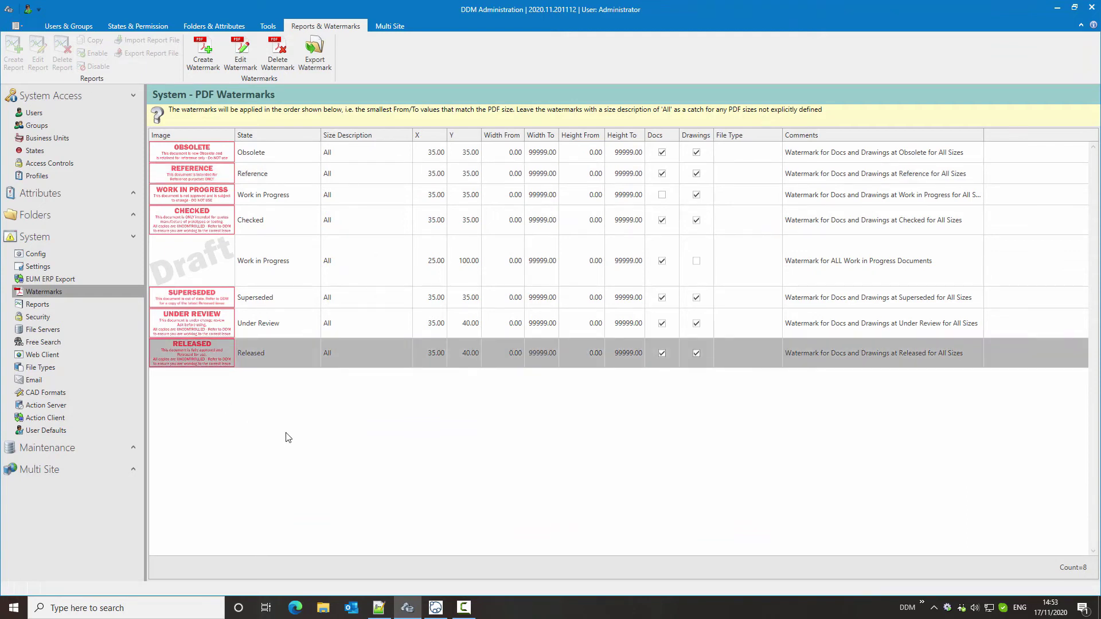
{"action": "double_click", "coordinate": [203, 352]}
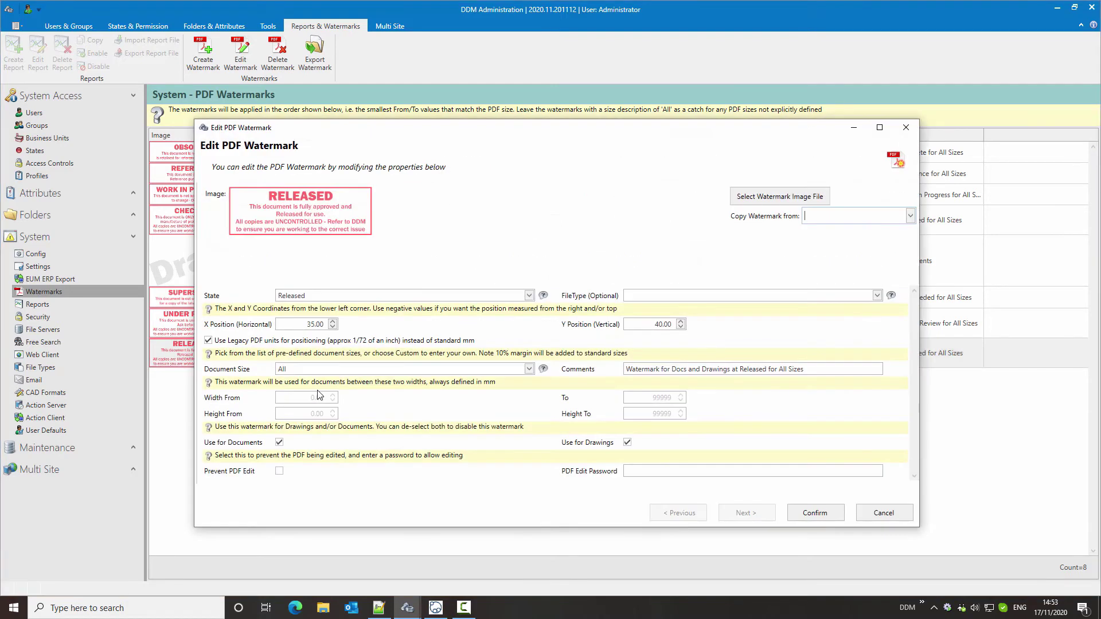
{"action": "left_click", "coordinate": [528, 370]}
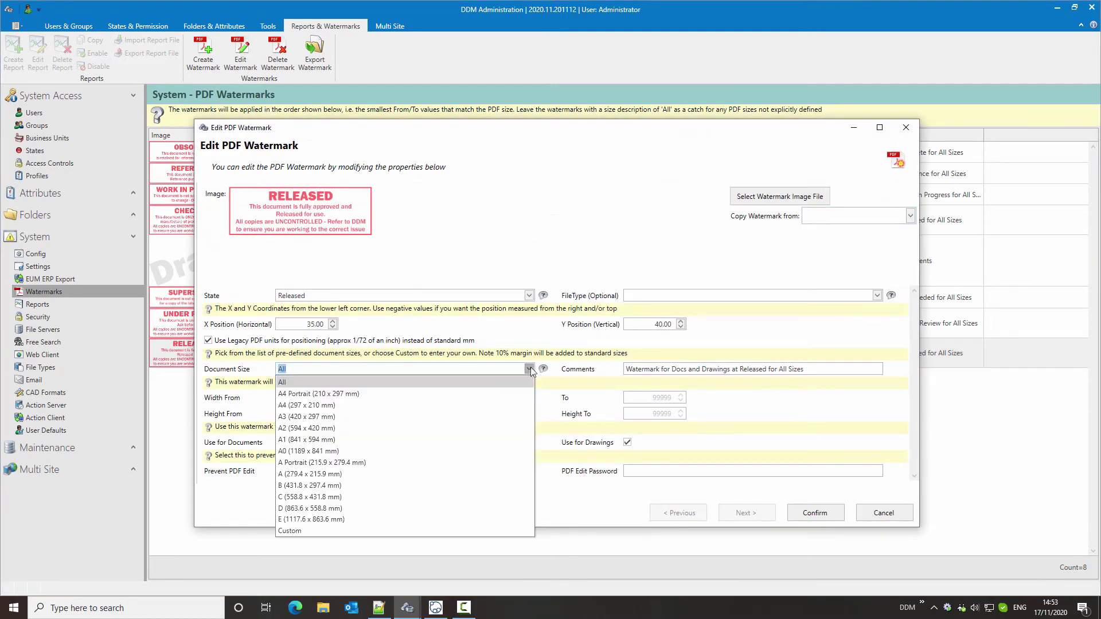
{"action": "left_click", "coordinate": [344, 418]}
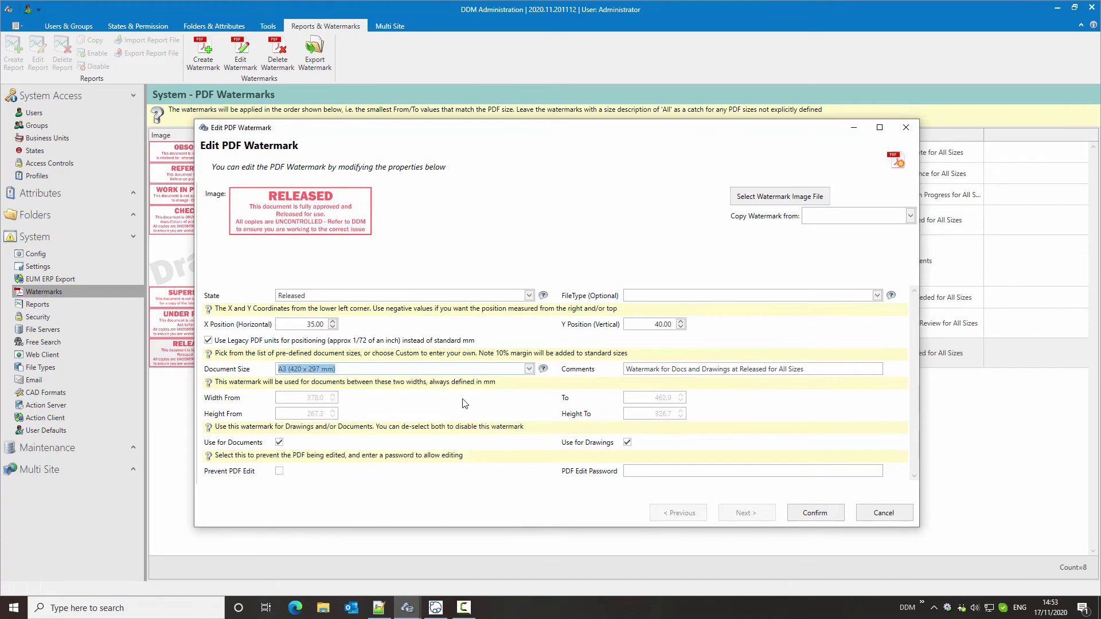
{"action": "left_click", "coordinate": [279, 443]}
{"action": "left_click", "coordinate": [823, 513]}
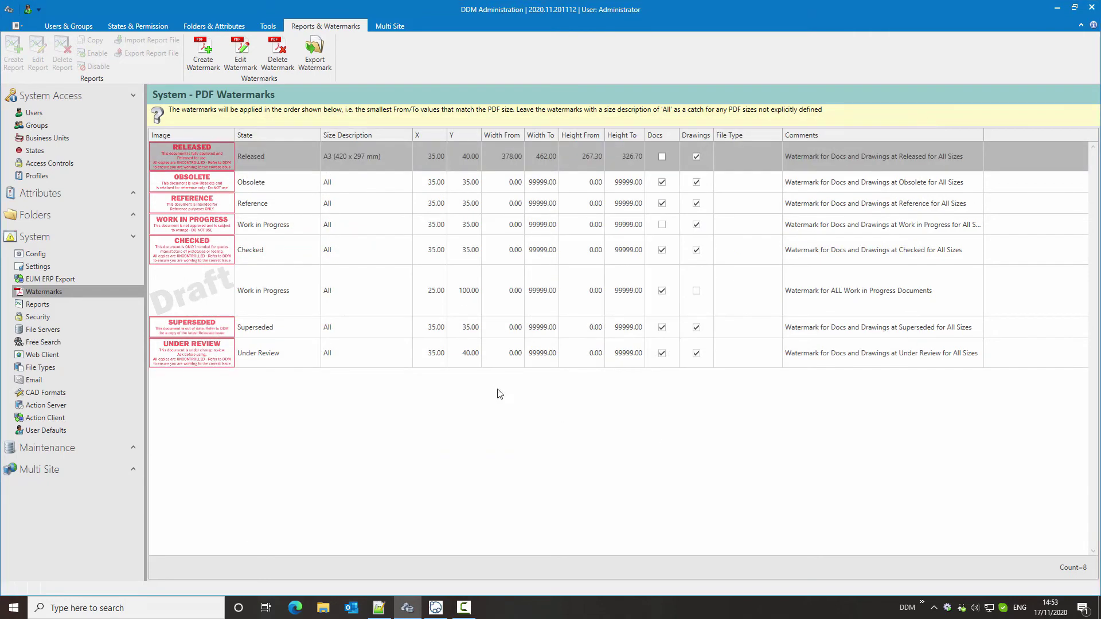
Start a new PDF watermark using the larger RELEASED stamp image file and assign it to the Released state
{"action": "left_click", "coordinate": [205, 51]}
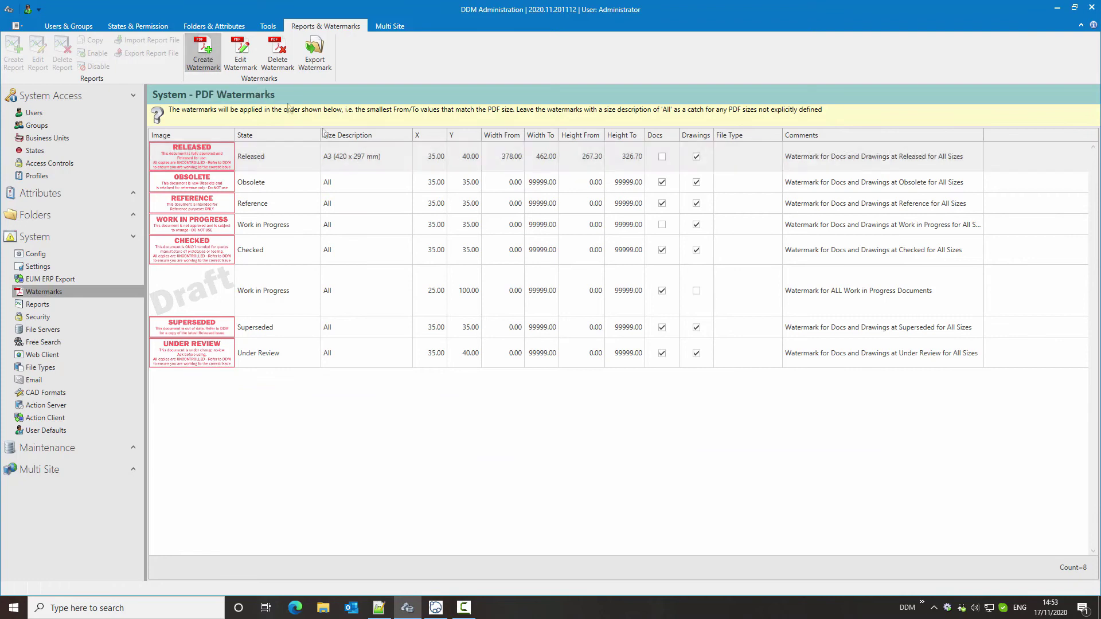
{"action": "left_click", "coordinate": [775, 197]}
{"action": "left_click", "coordinate": [512, 248]}
{"action": "left_click", "coordinate": [651, 428]}
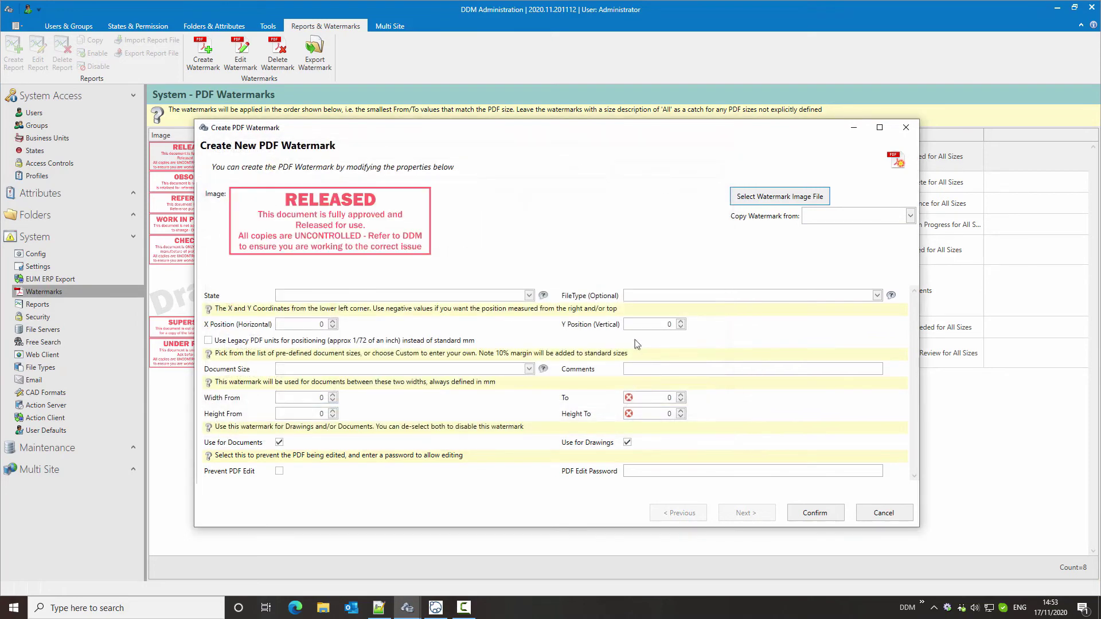
{"action": "left_click", "coordinate": [529, 295]}
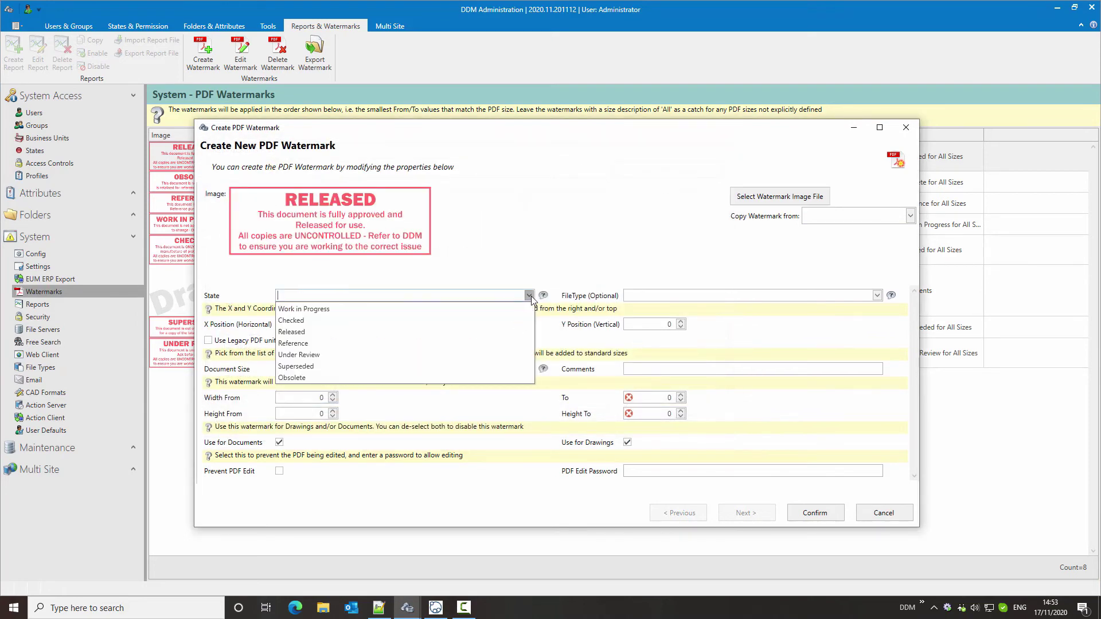
{"action": "left_click", "coordinate": [309, 333]}
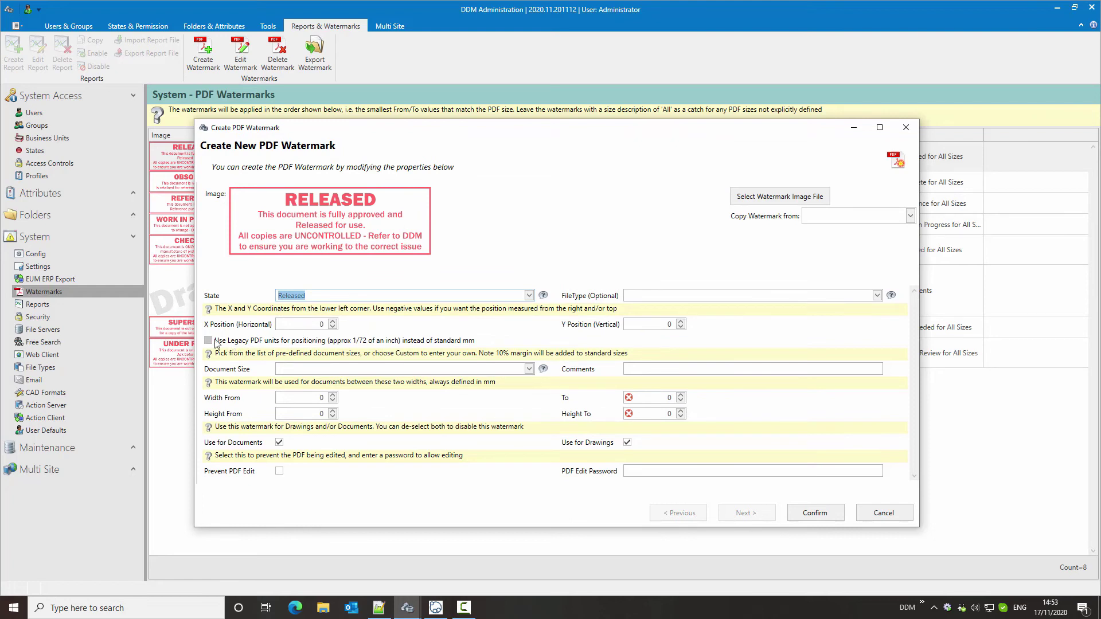
Position the new watermark at X 35 and Y 40 in legacy PDF units and set its document size to A2 (594 x 420 mm)
{"action": "left_click_drag", "start_coordinate": [376, 127], "coordinate": [413, 184]}
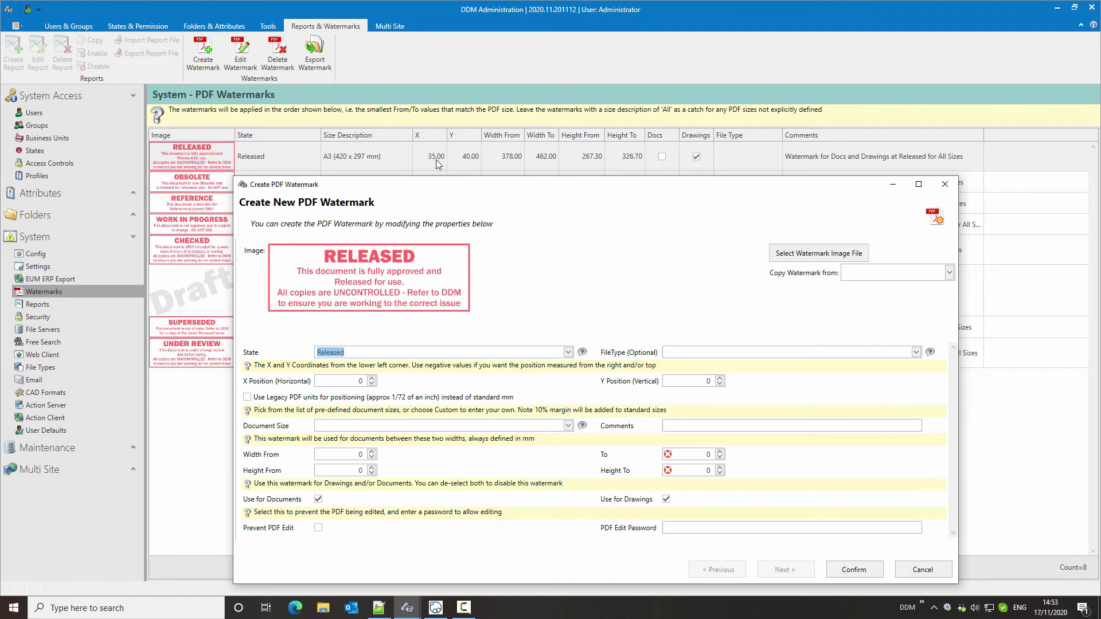
{"action": "left_click", "coordinate": [332, 399]}
{"action": "left_click", "coordinate": [709, 382]}
{"action": "left_click", "coordinate": [568, 427]}
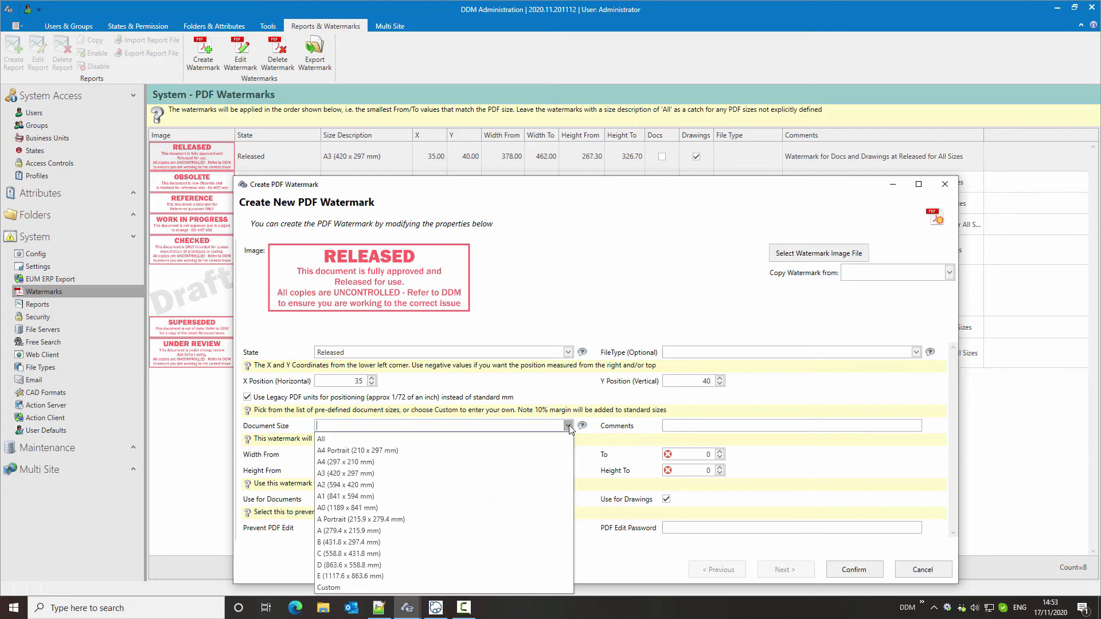
{"action": "left_click", "coordinate": [395, 485]}
Add the comment "Watermark for A2 Released Drawings", disable use for documents, and create the watermark
{"action": "left_click", "coordinate": [699, 425]}
{"action": "type", "text": "Watermark for A2 Released Drawings"}
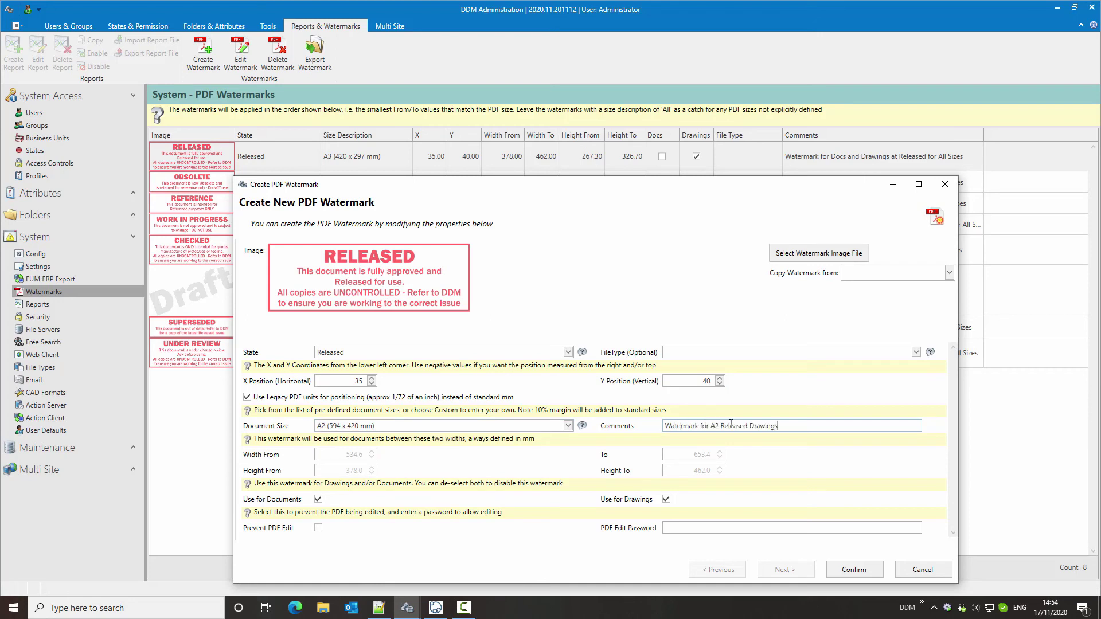
{"action": "left_click", "coordinate": [318, 499]}
{"action": "left_click", "coordinate": [850, 567]}
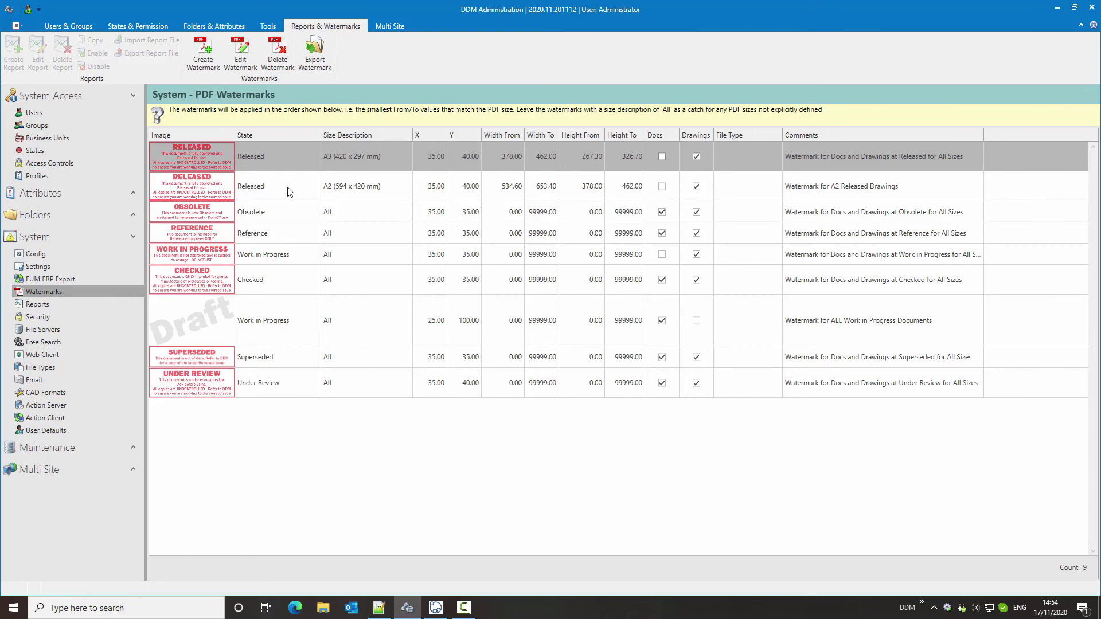
Switch to DDM, preview the released drawings 313031 (A3) and S321350 (A2) together, and compare their watermarks
{"action": "left_click", "coordinate": [436, 607]}
{"action": "left_click", "coordinate": [347, 96]}
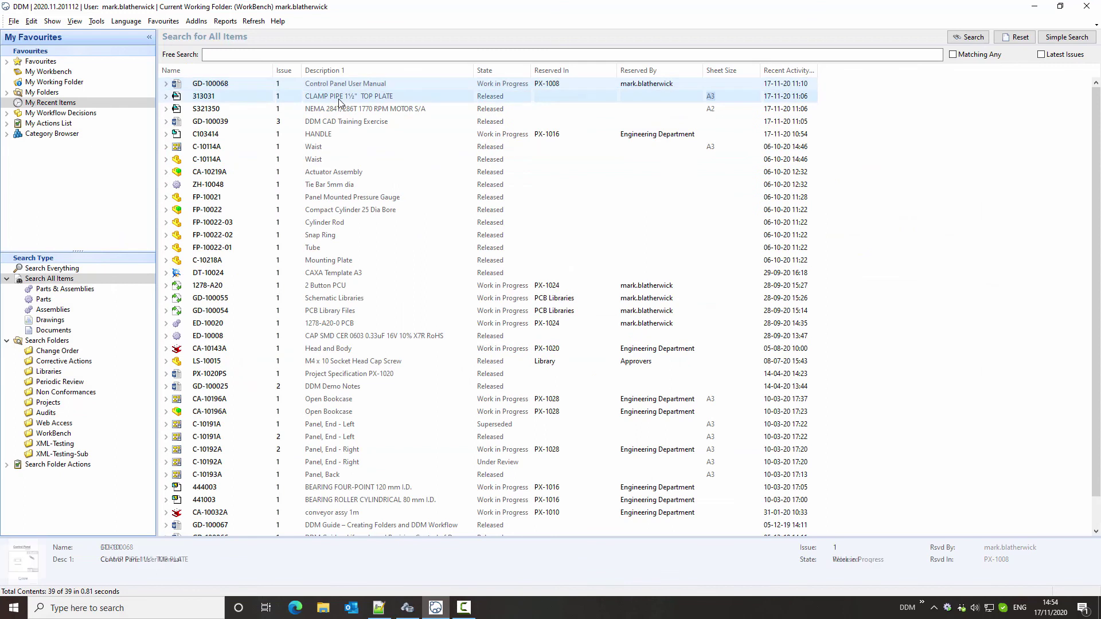
{"action": "left_click", "coordinate": [346, 110], "text": "shift"}
{"action": "right_click", "coordinate": [349, 110]}
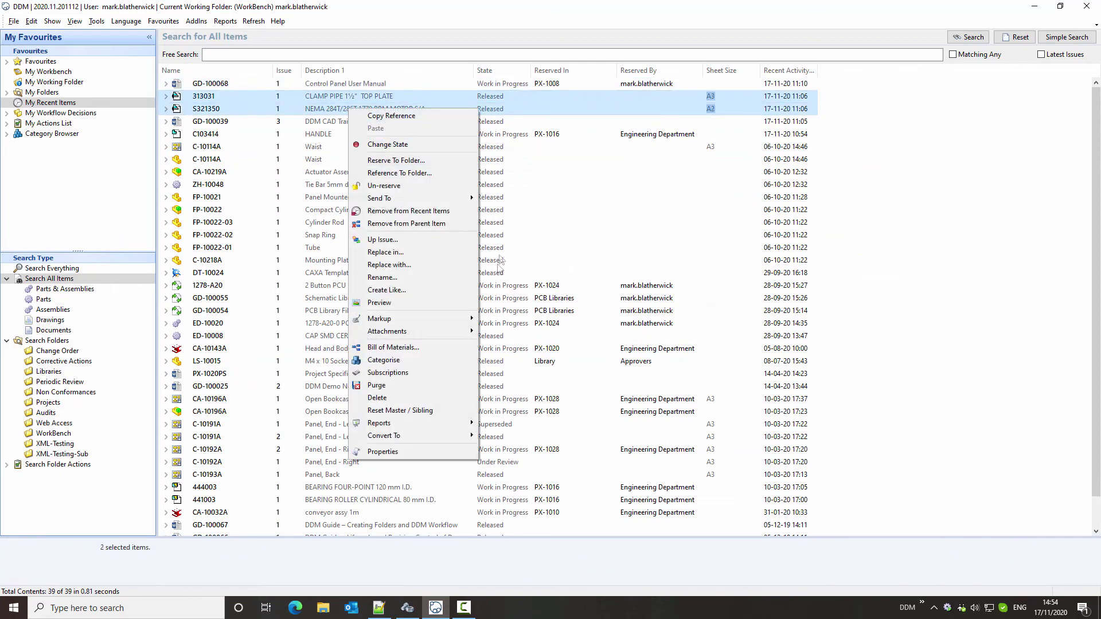
{"action": "left_click", "coordinate": [410, 302]}
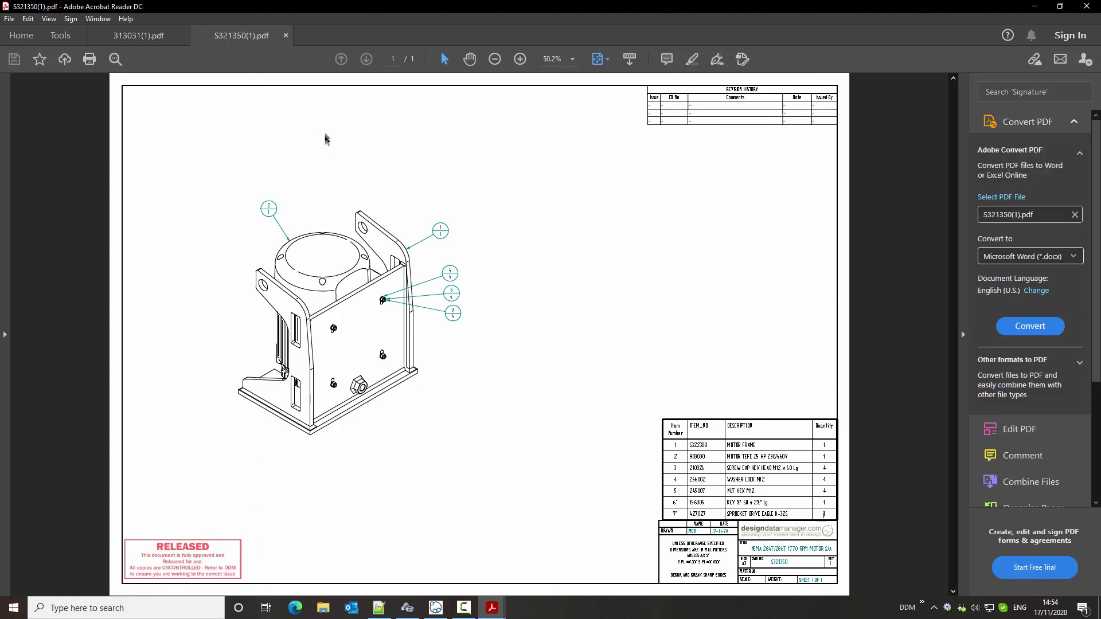
{"action": "left_click", "coordinate": [147, 38]}
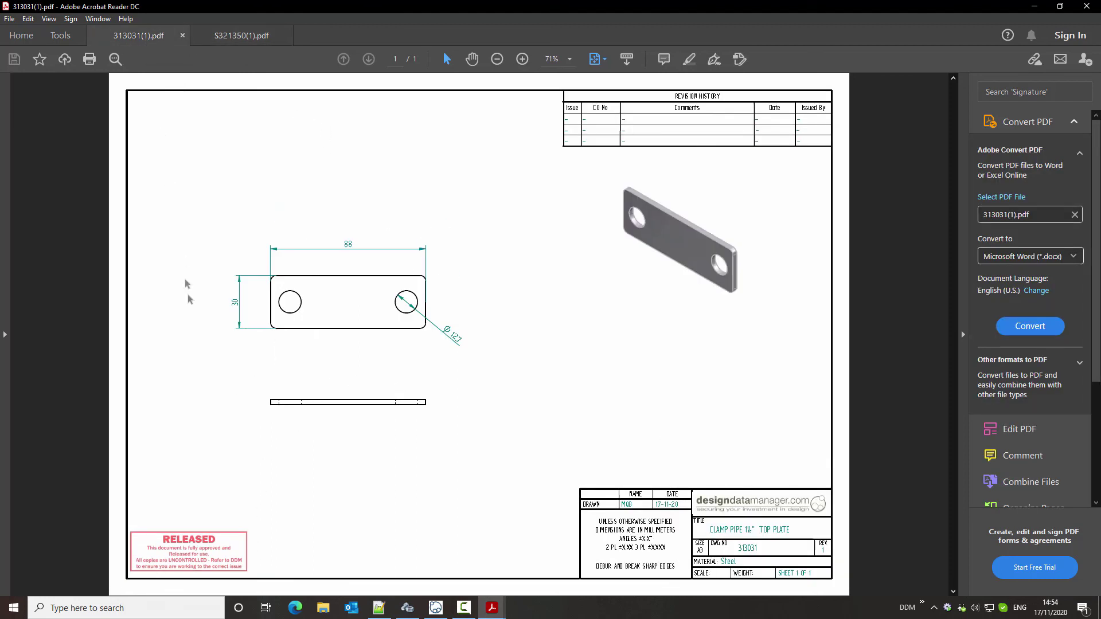